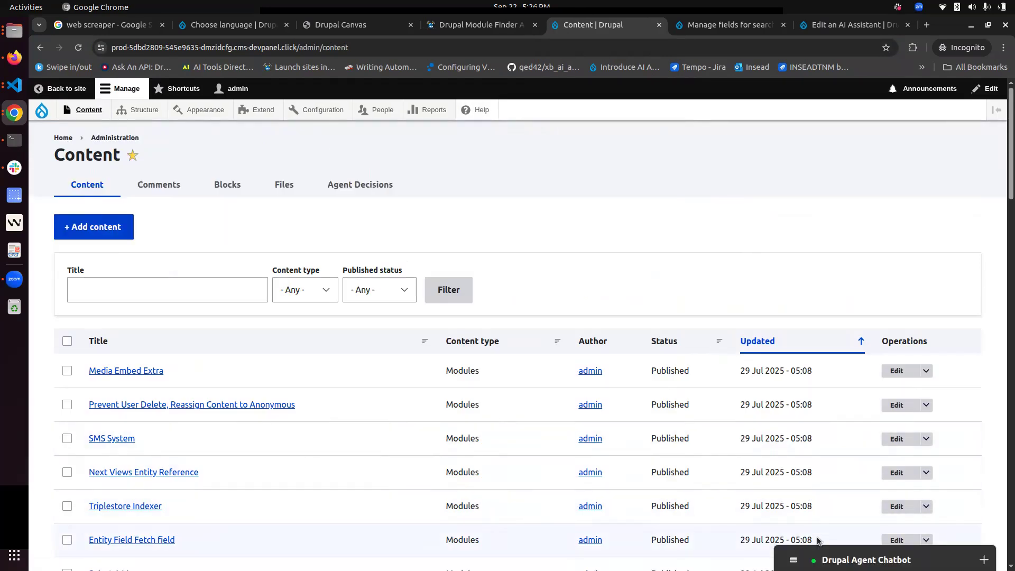
Ask the Drupal Agent Chatbot: "I want to add a rating option in my product content type"
{"action": "left_click", "coordinate": [827, 552]}
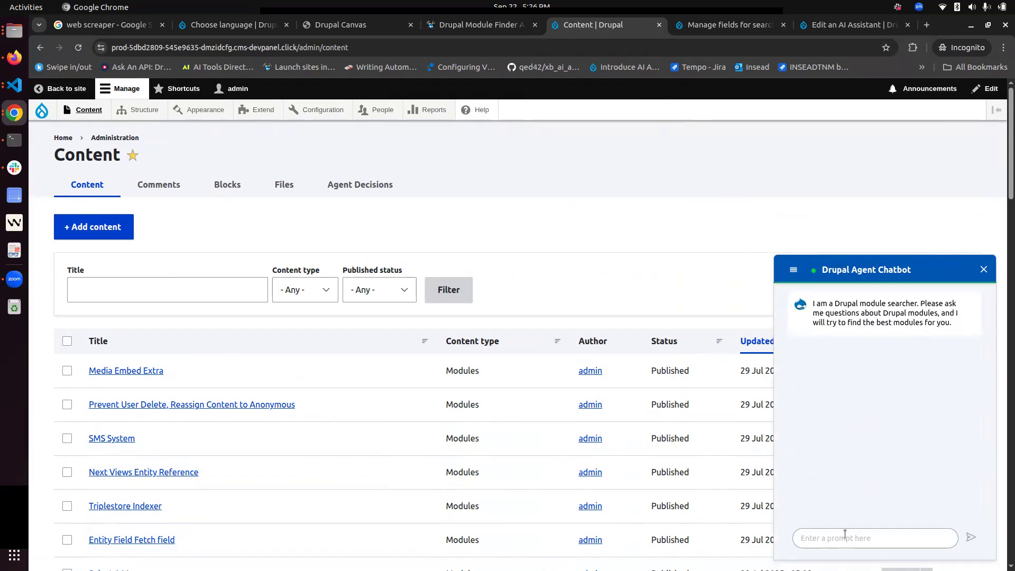
{"action": "type", "text": "I want to add a rat"}
{"action": "type", "text": "ing option in my product co"}
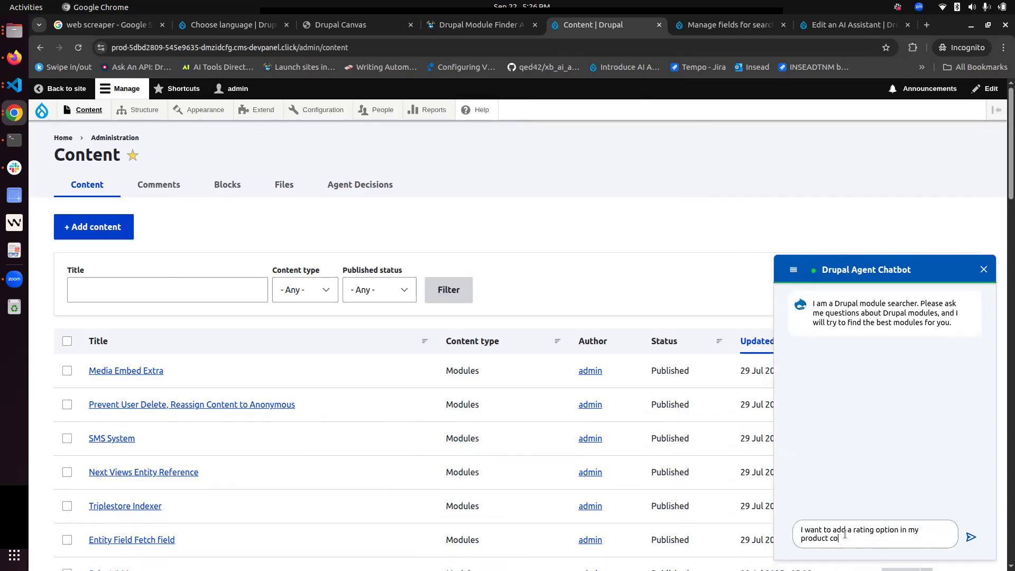
{"action": "type", "text": "ntent type"}
{"action": "key", "text": "Return"}
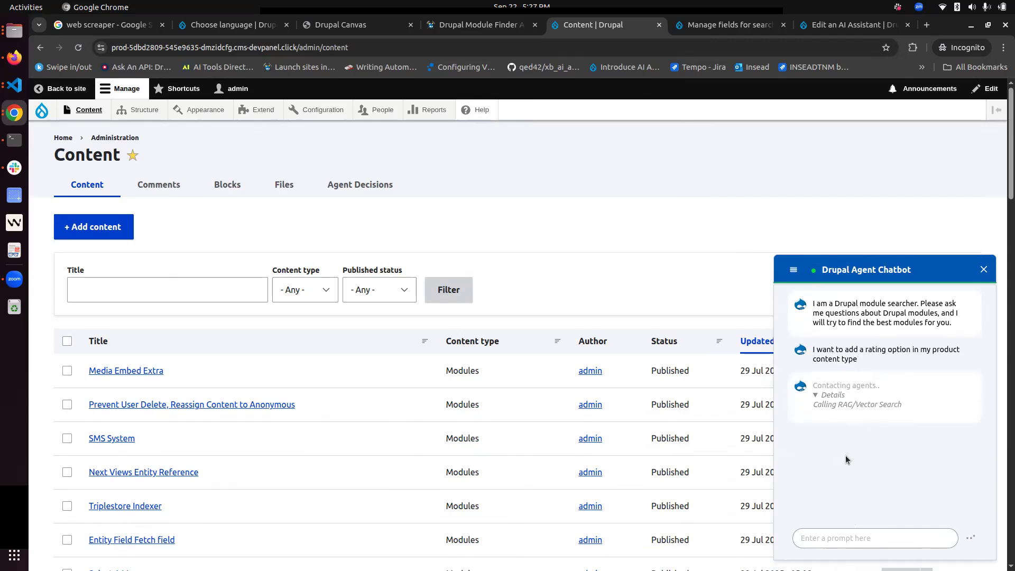
Read through the chatbot's whole answer on modules and setup for product ratings, and close the chat
{"action": "scroll", "coordinate": [846, 460], "scroll_direction": "down", "scroll_amount": 1}
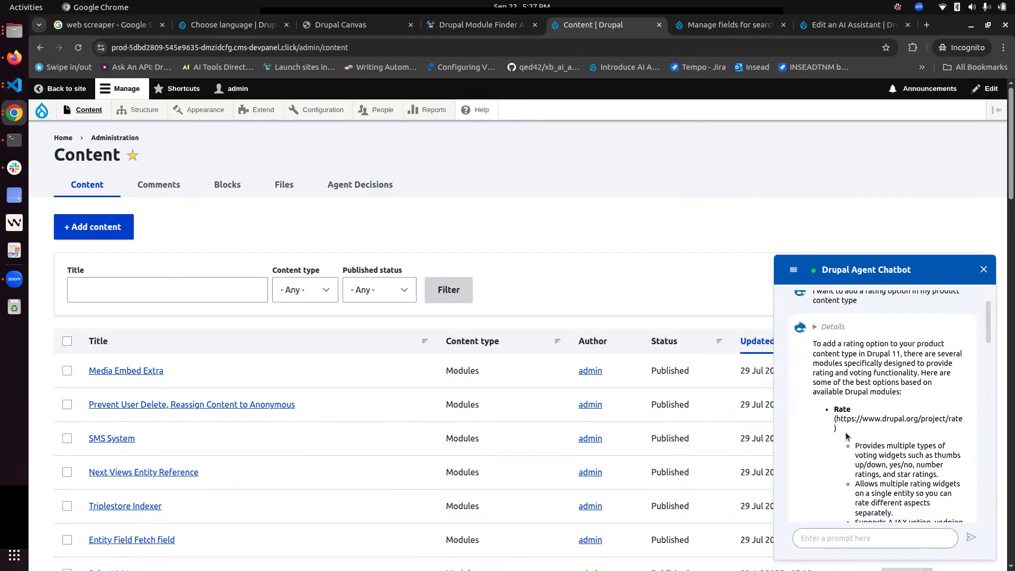
{"action": "scroll", "coordinate": [846, 435], "scroll_direction": "down", "scroll_amount": 4}
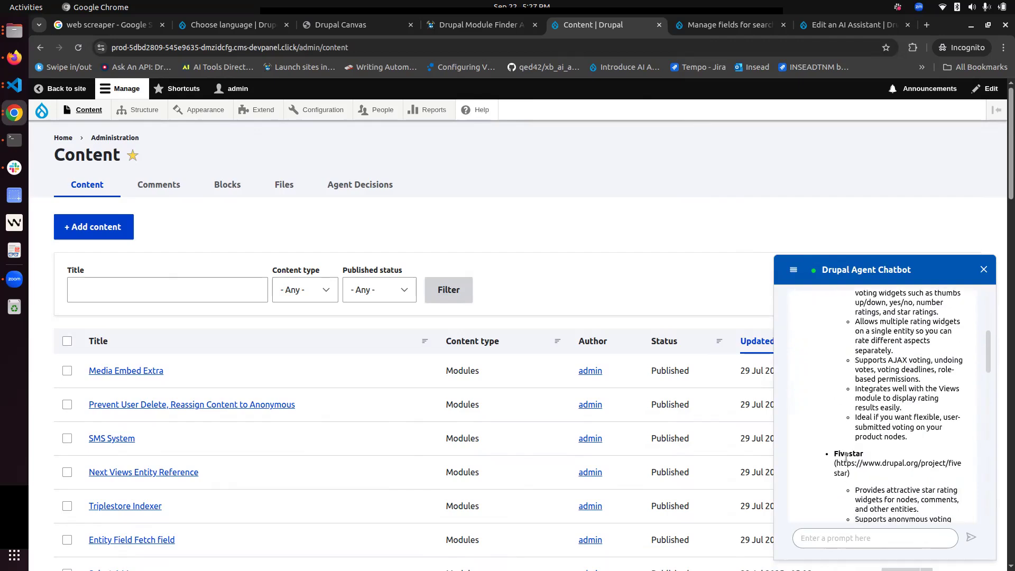
{"action": "scroll", "coordinate": [846, 457], "scroll_direction": "down", "scroll_amount": 2}
{"action": "scroll", "coordinate": [845, 456], "scroll_direction": "down", "scroll_amount": 3}
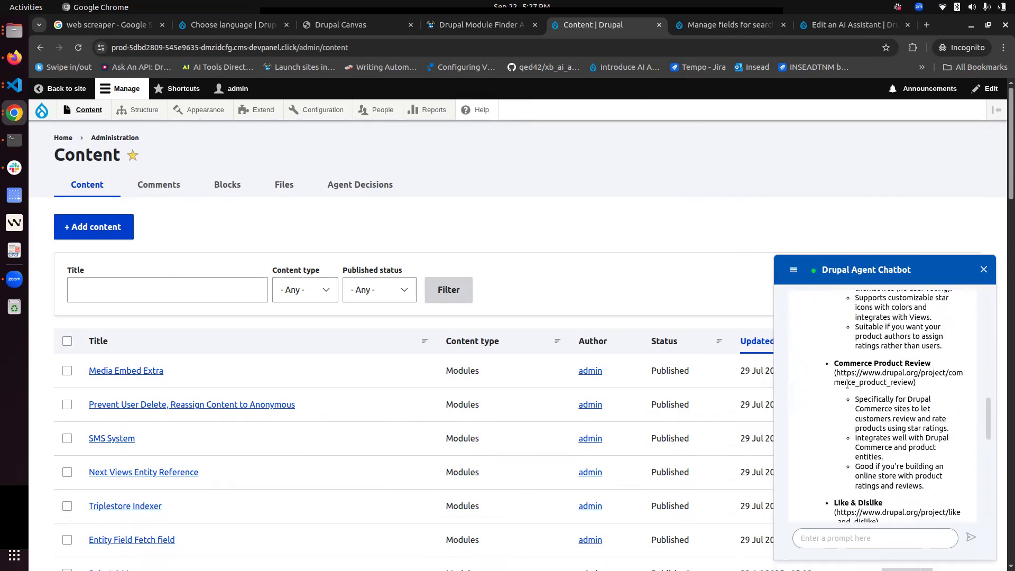
{"action": "scroll", "coordinate": [893, 396], "scroll_direction": "down", "scroll_amount": 5}
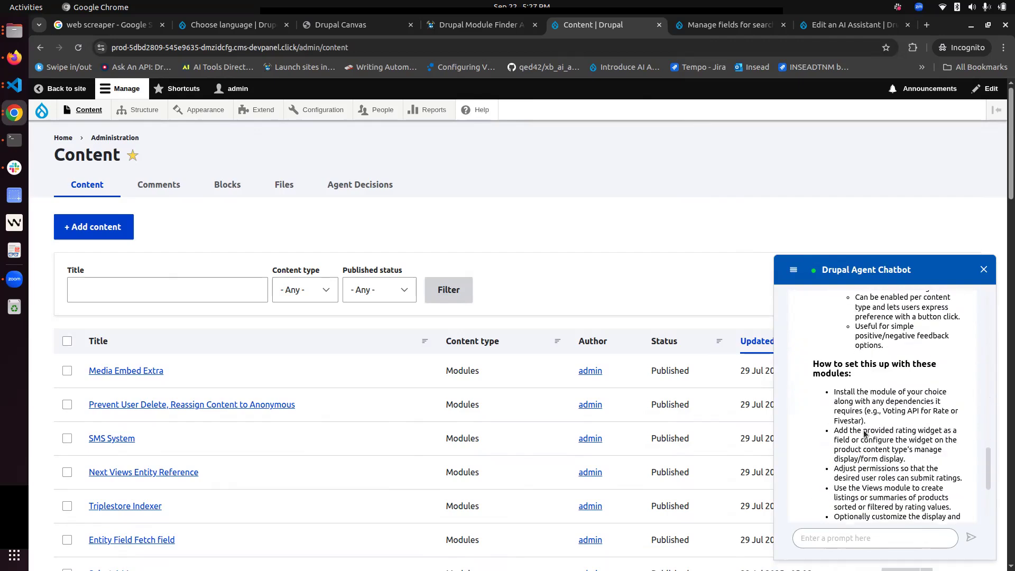
{"action": "scroll", "coordinate": [870, 407], "scroll_direction": "down", "scroll_amount": 3}
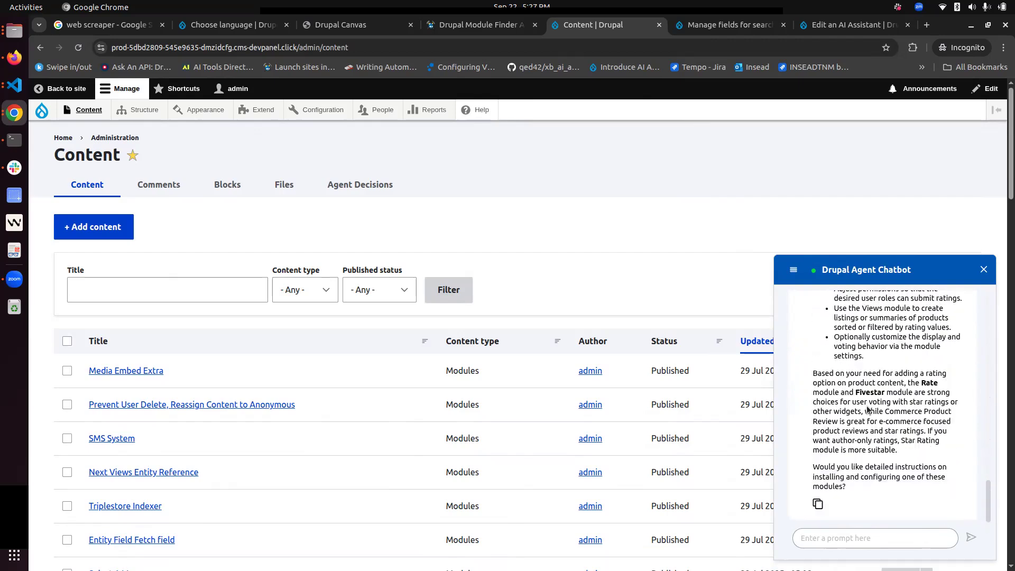
{"action": "scroll", "coordinate": [867, 409], "scroll_direction": "up", "scroll_amount": 15}
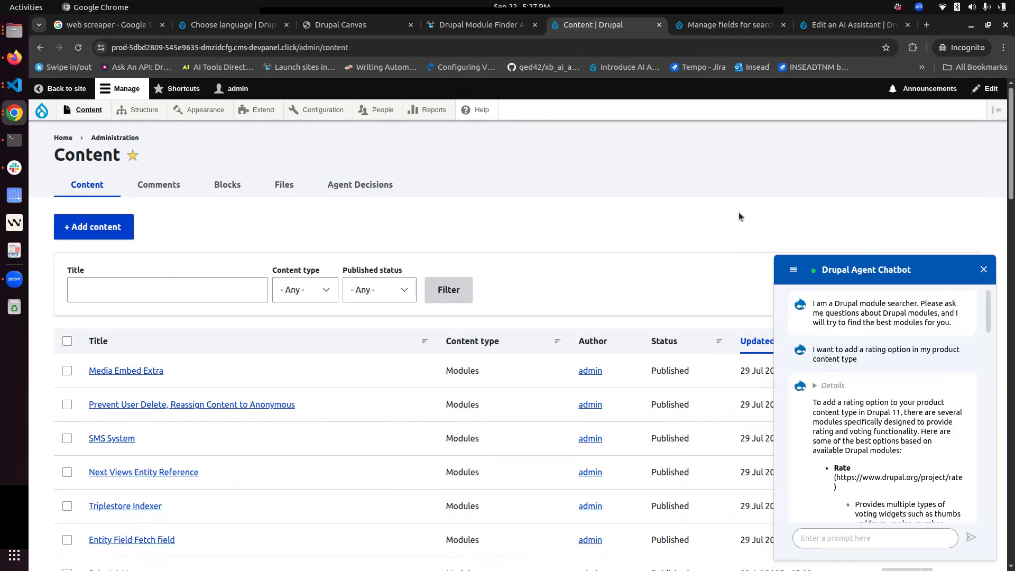
{"action": "left_click", "coordinate": [984, 269]}
Select all content items listed on the page and look through the module entries without applying any bulk action
{"action": "left_click", "coordinate": [67, 341]}
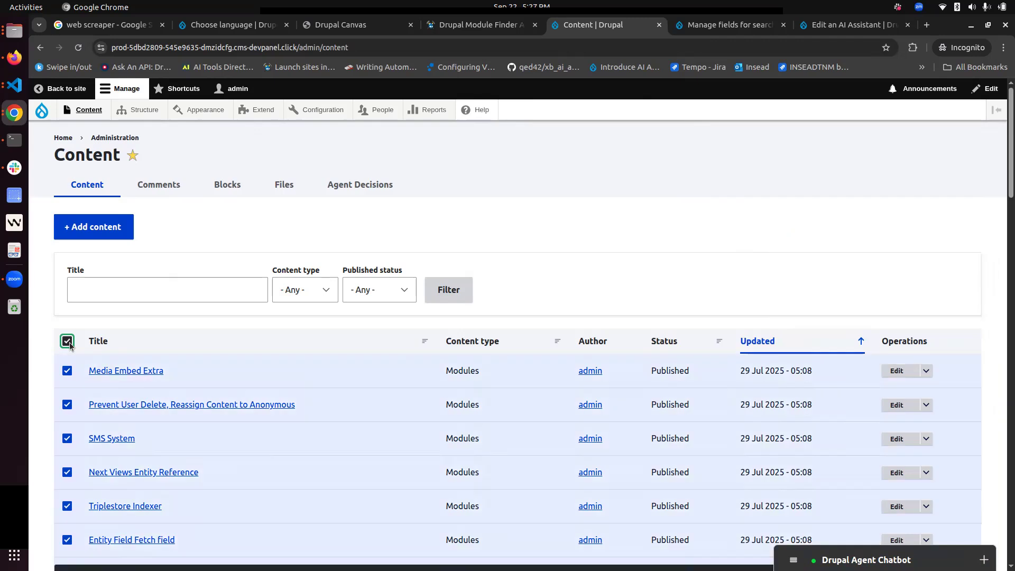
{"action": "left_click", "coordinate": [206, 554]}
{"action": "left_click", "coordinate": [206, 553]}
{"action": "scroll", "coordinate": [458, 303], "scroll_direction": "down", "scroll_amount": 10}
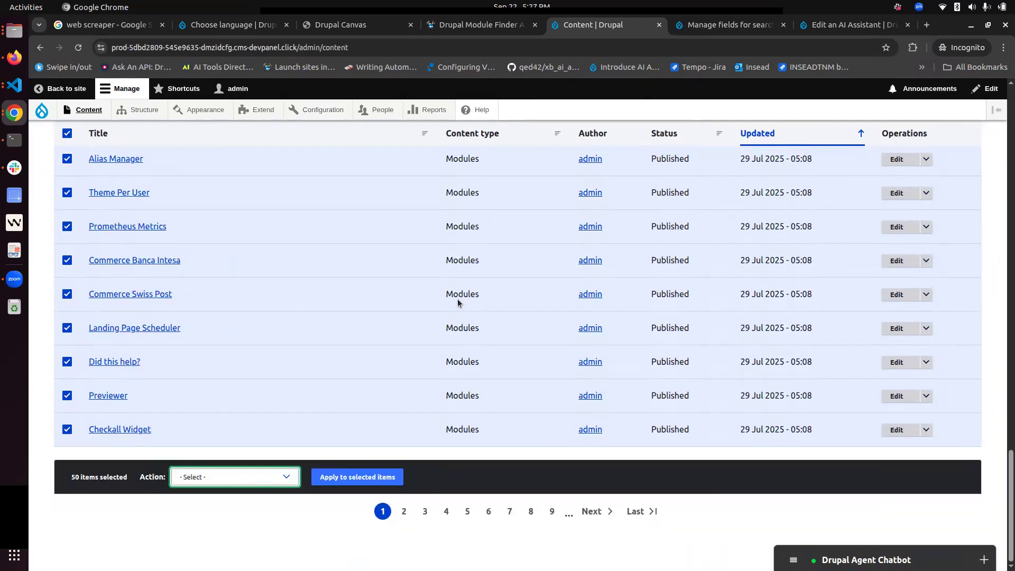
{"action": "scroll", "coordinate": [516, 427], "scroll_direction": "up", "scroll_amount": 10}
{"action": "left_click", "coordinate": [569, 269]}
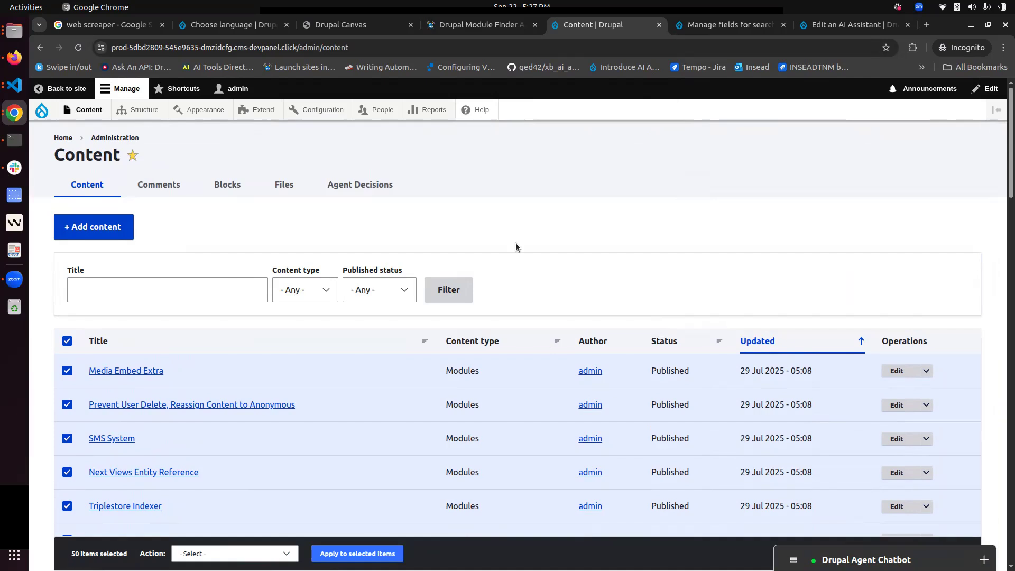
{"action": "scroll", "coordinate": [526, 295], "scroll_direction": "down", "scroll_amount": 5}
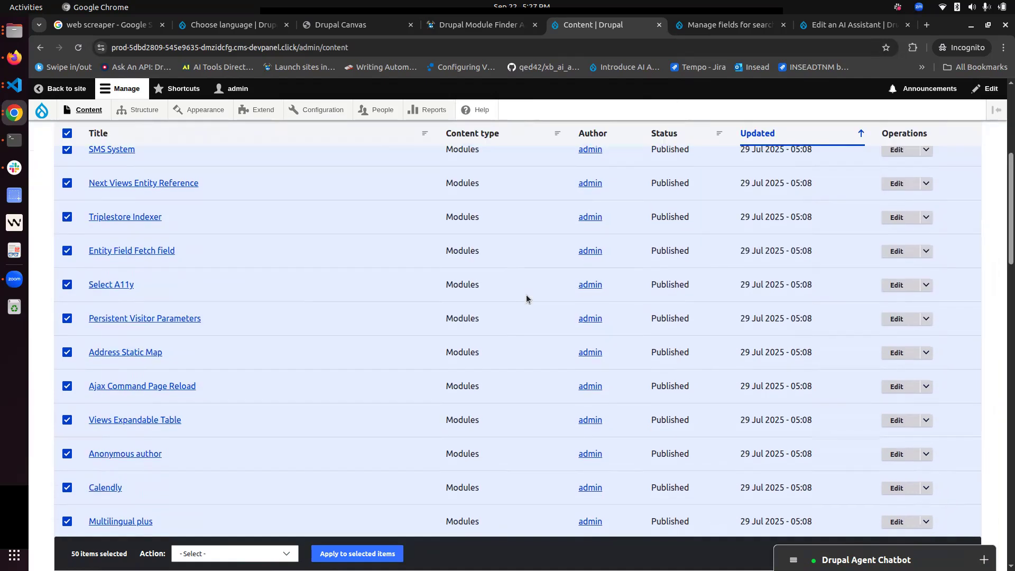
{"action": "scroll", "coordinate": [209, 421], "scroll_direction": "down", "scroll_amount": 2}
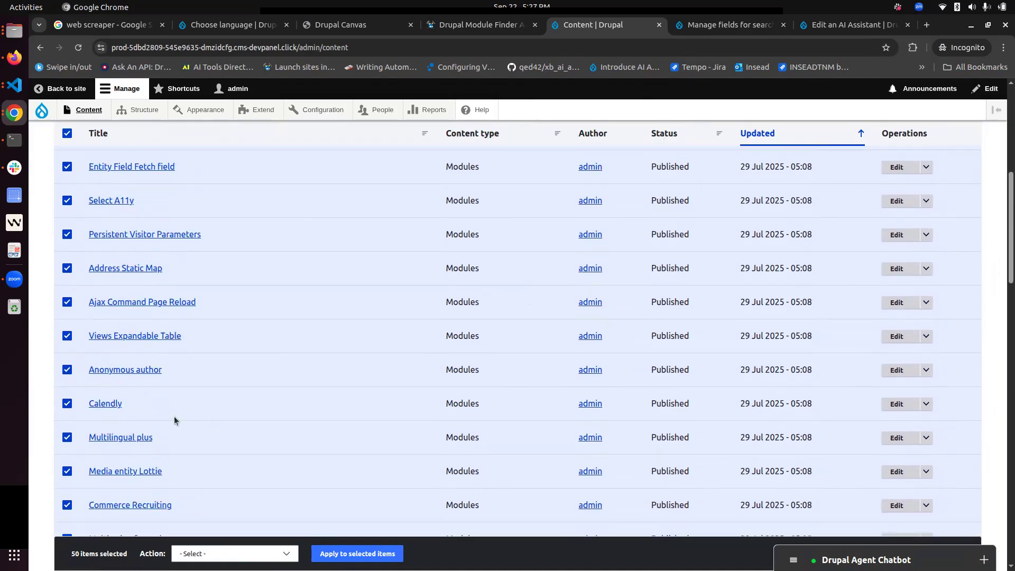
{"action": "scroll", "coordinate": [169, 385], "scroll_direction": "up", "scroll_amount": 7}
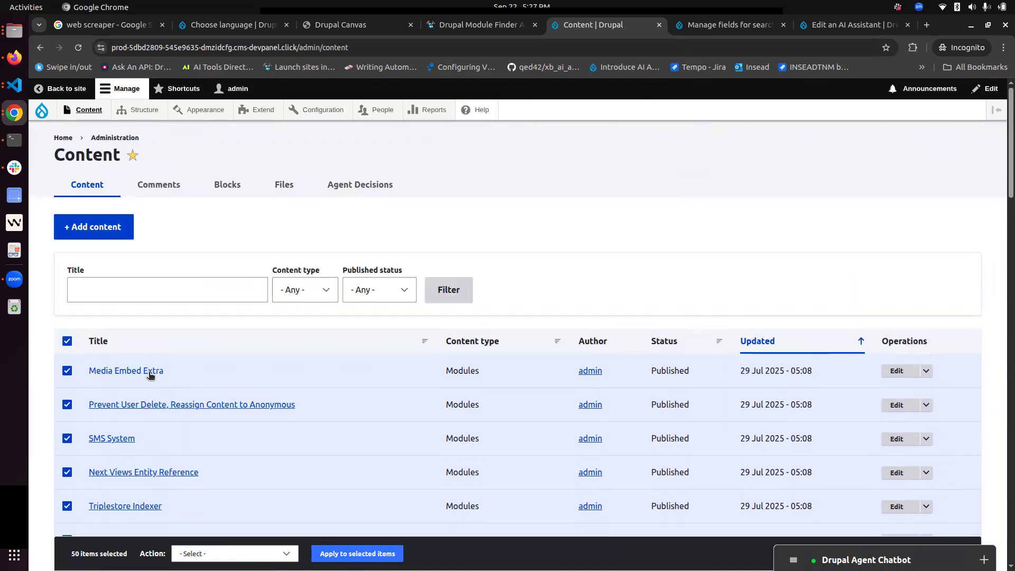
Open the Media Embed Extra module entry in a separate tab and examine its fields, highlighting the module summary
{"action": "left_click", "coordinate": [149, 374]}
{"action": "left_click", "coordinate": [639, 18]}
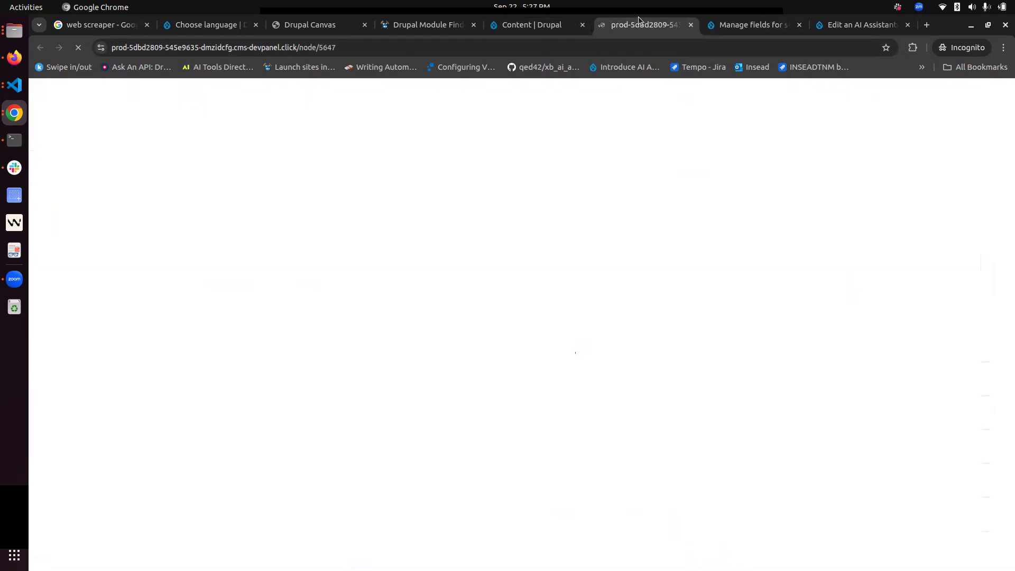
{"action": "scroll", "coordinate": [398, 335], "scroll_direction": "down", "scroll_amount": 2}
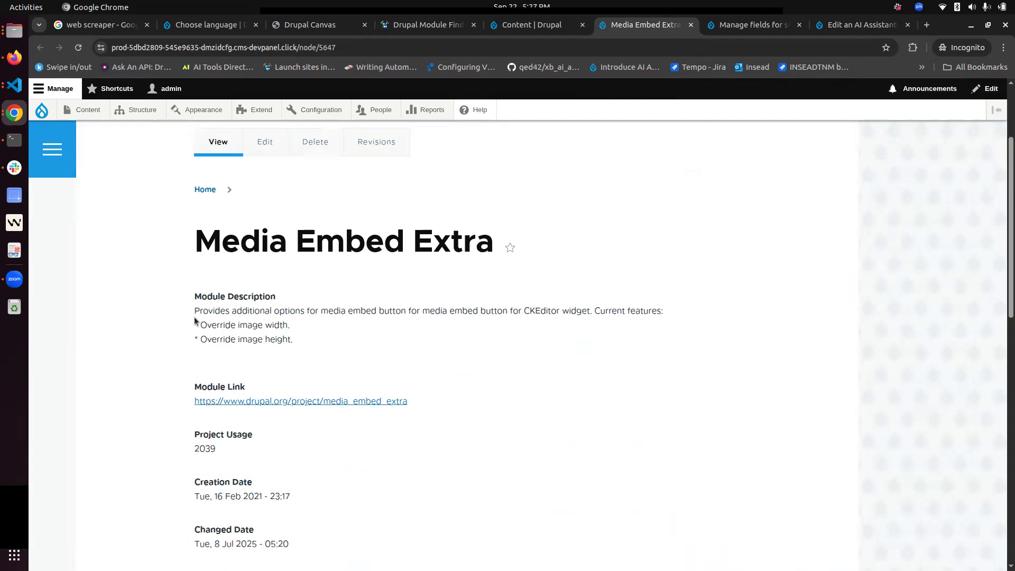
{"action": "scroll", "coordinate": [292, 340], "scroll_direction": "down", "scroll_amount": 1}
{"action": "scroll", "coordinate": [426, 365], "scroll_direction": "down", "scroll_amount": 2}
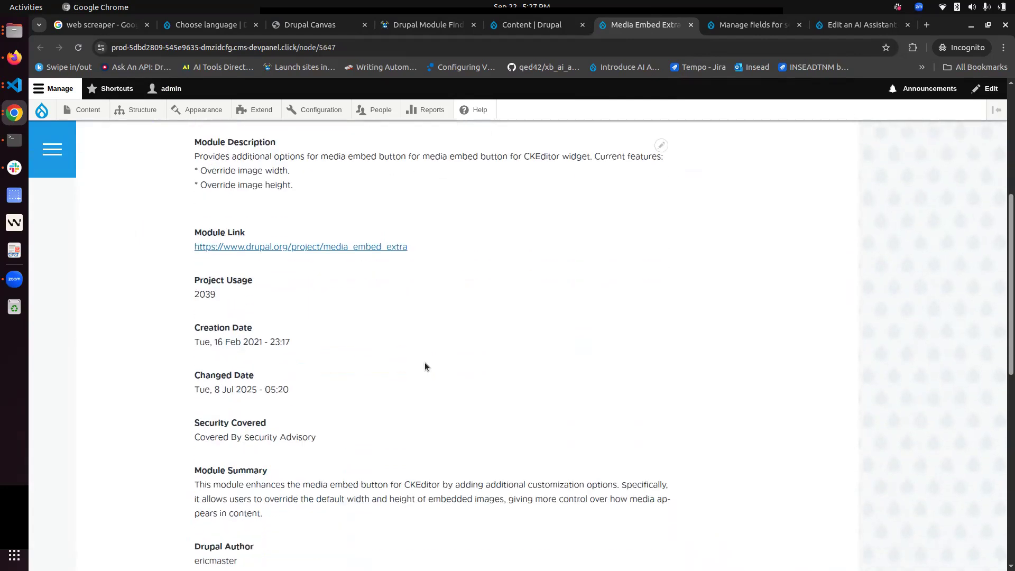
{"action": "scroll", "coordinate": [299, 384], "scroll_direction": "down", "scroll_amount": 1}
{"action": "left_click_drag", "start_coordinate": [203, 421], "coordinate": [245, 455]}
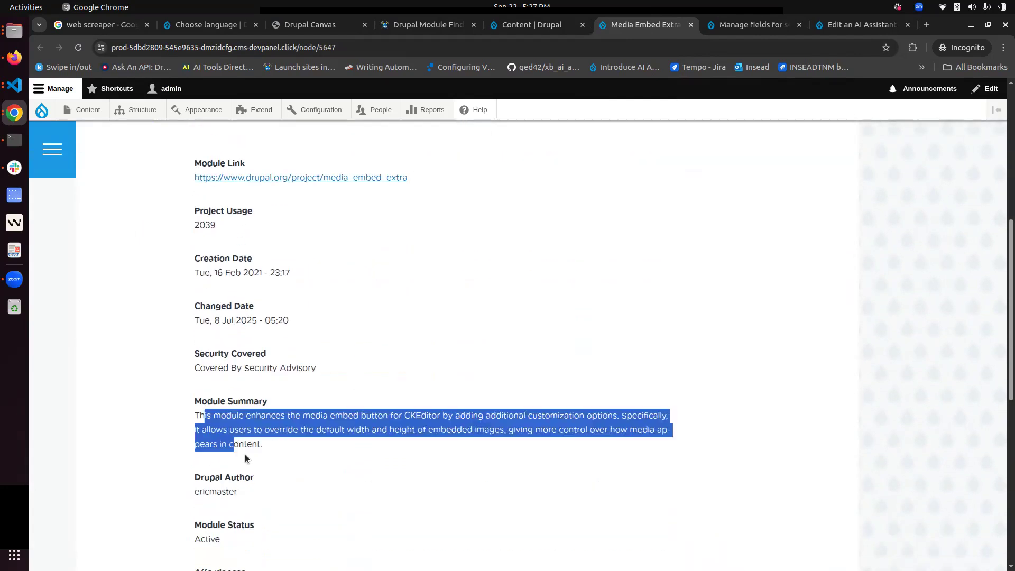
{"action": "left_click", "coordinate": [319, 418]}
{"action": "scroll", "coordinate": [338, 370], "scroll_direction": "up", "scroll_amount": 6}
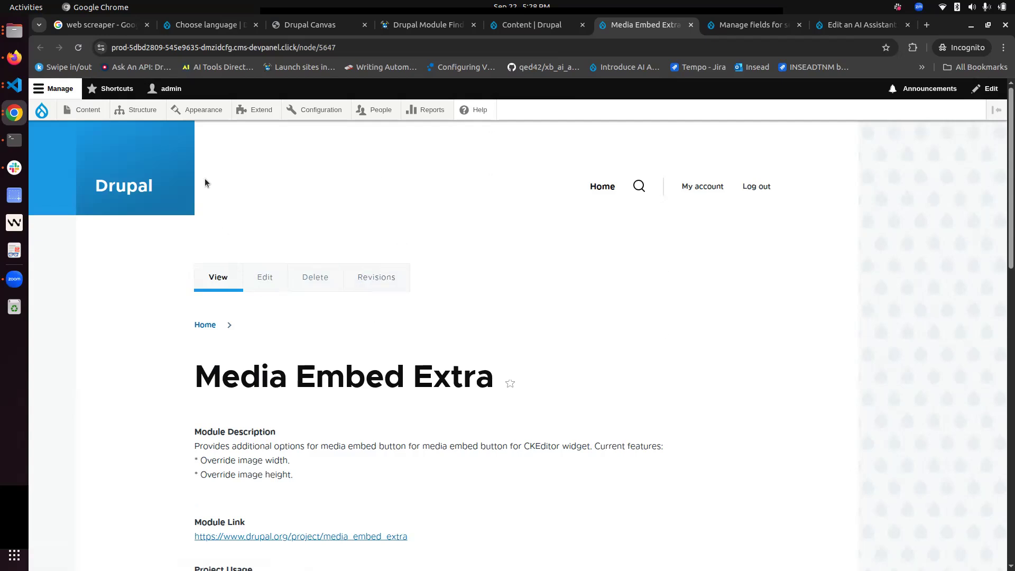
Go back to the content overview, and open the Postgres configuration under the AI vector database settings
{"action": "left_click", "coordinate": [88, 110]}
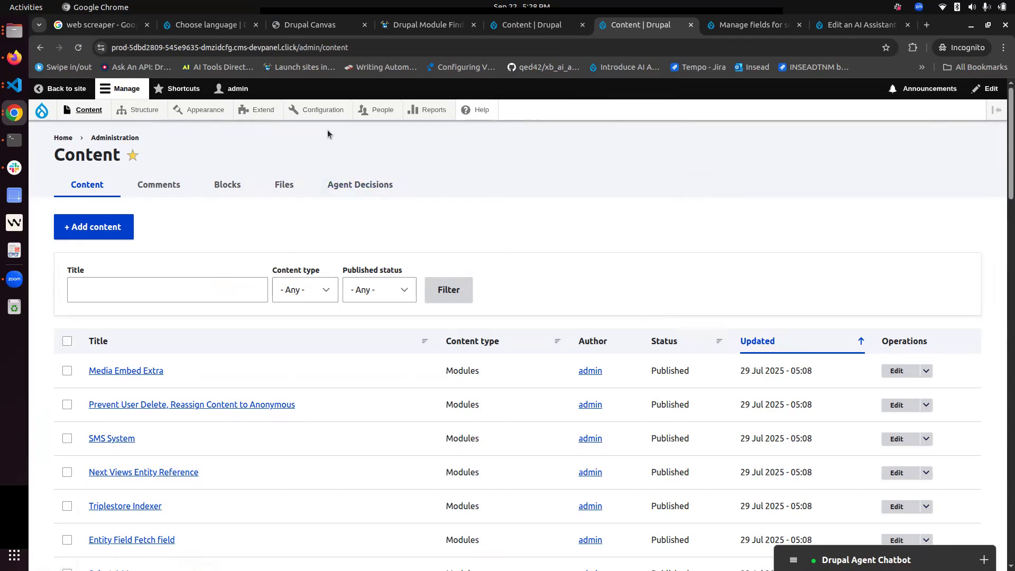
{"action": "mouse_move", "coordinate": [319, 109]}
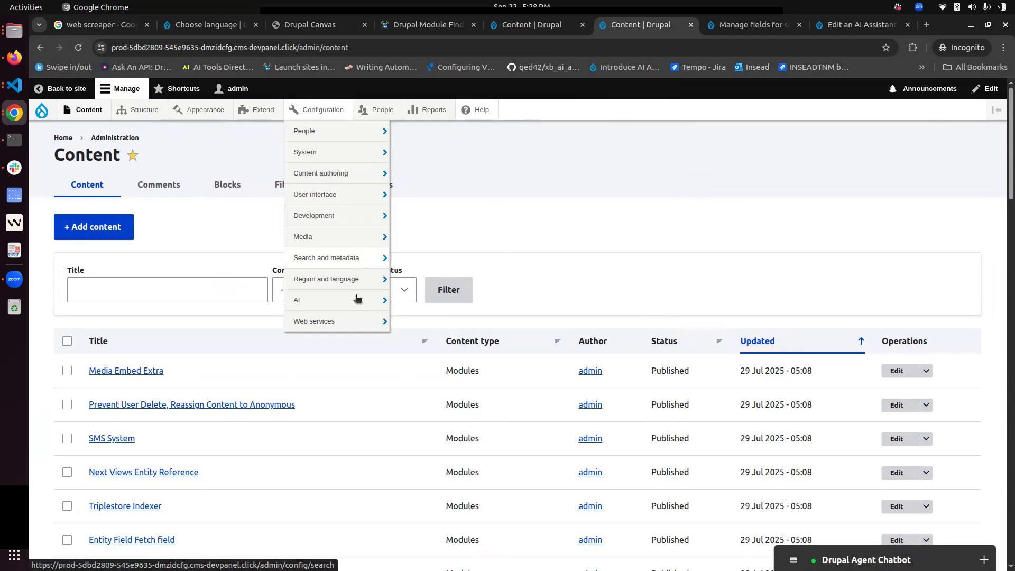
{"action": "mouse_move", "coordinate": [357, 299]}
{"action": "mouse_move", "coordinate": [447, 410]}
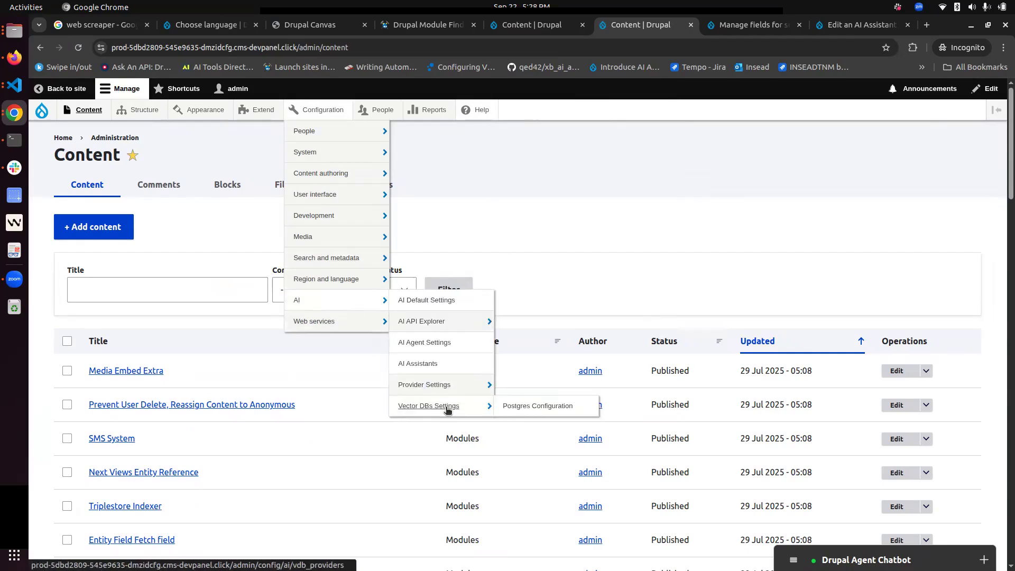
{"action": "left_click", "coordinate": [523, 406]}
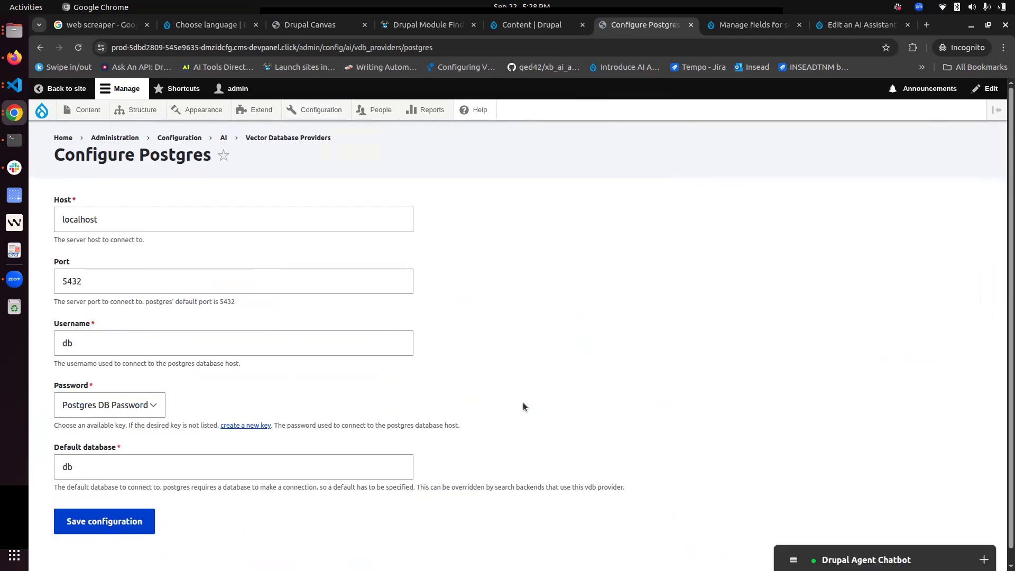
{"action": "left_click", "coordinate": [134, 349]}
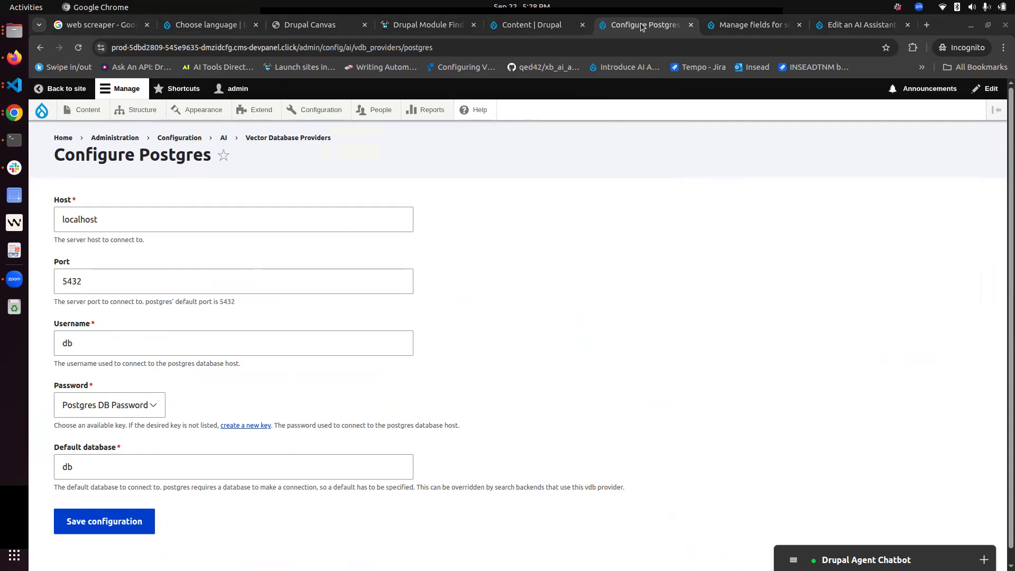
Turn on Do Not Disturb for desktop notifications
{"action": "left_click", "coordinate": [547, 6]}
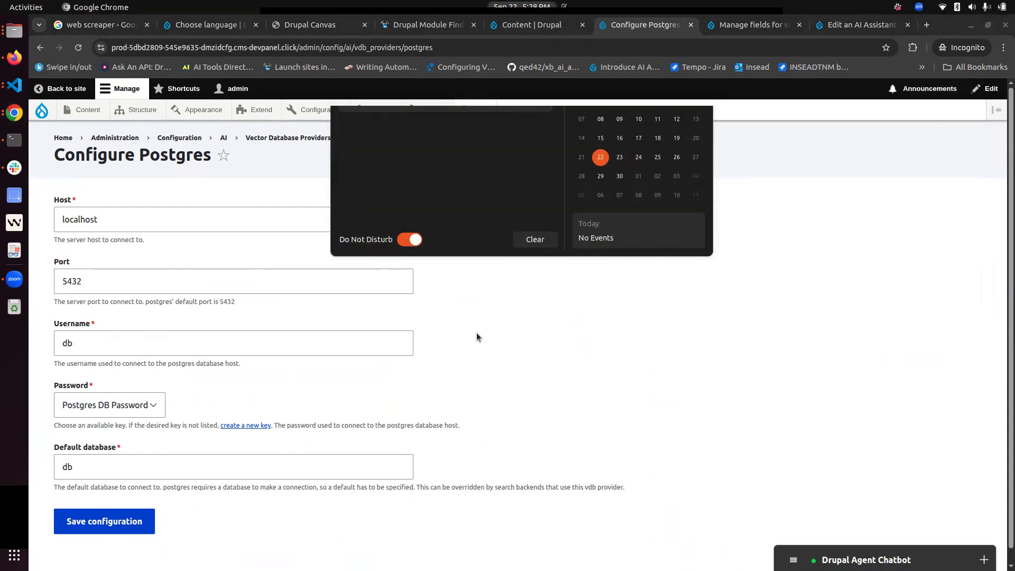
{"action": "left_click", "coordinate": [477, 334]}
Check the default database and username fields of the Postgres configuration, and open the Search API overview
{"action": "left_click_drag", "start_coordinate": [121, 464], "coordinate": [58, 465]}
{"action": "left_click", "coordinate": [73, 328]}
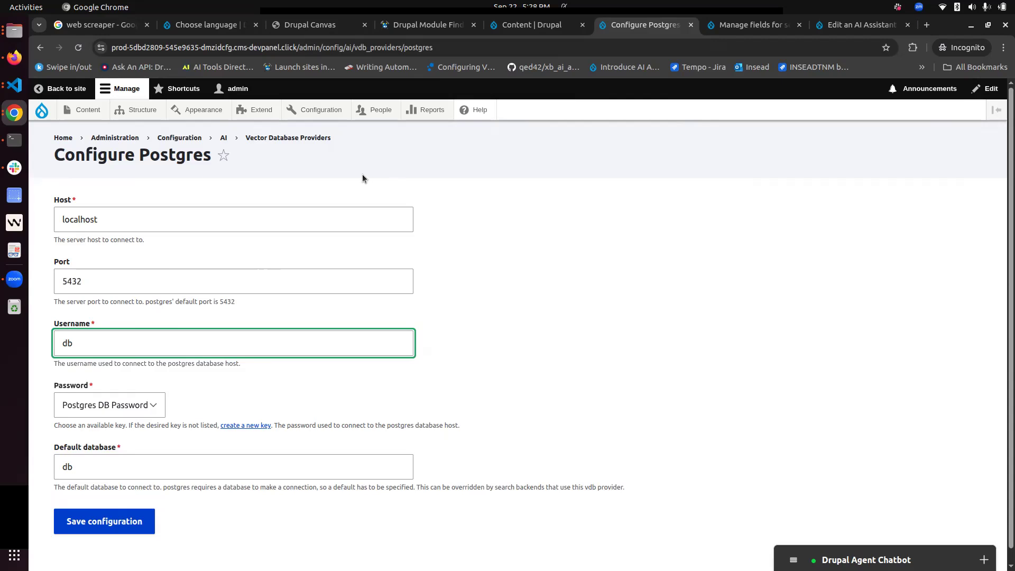
{"action": "mouse_move", "coordinate": [321, 110]}
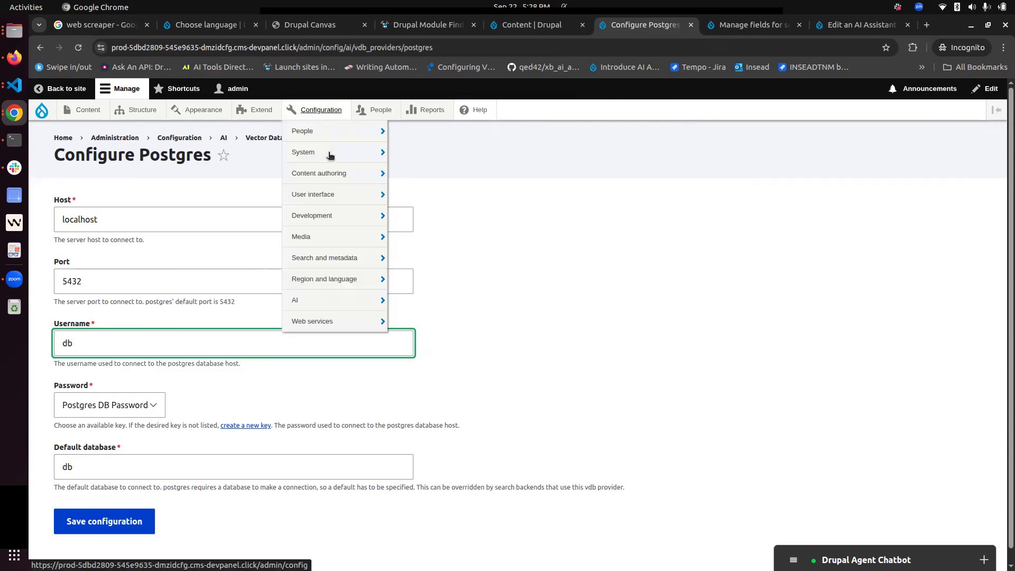
{"action": "mouse_move", "coordinate": [353, 297]}
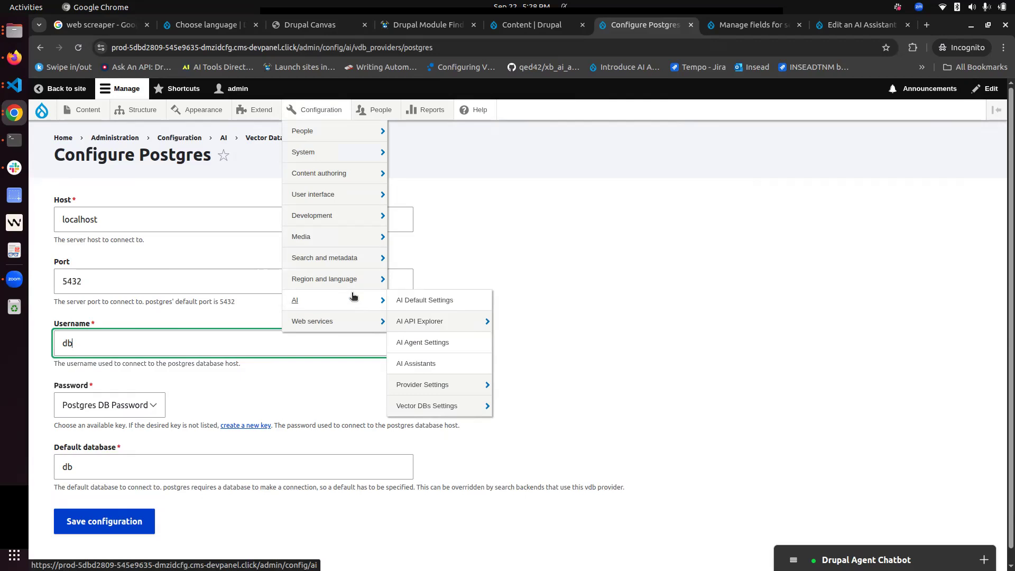
{"action": "mouse_move", "coordinate": [338, 262]}
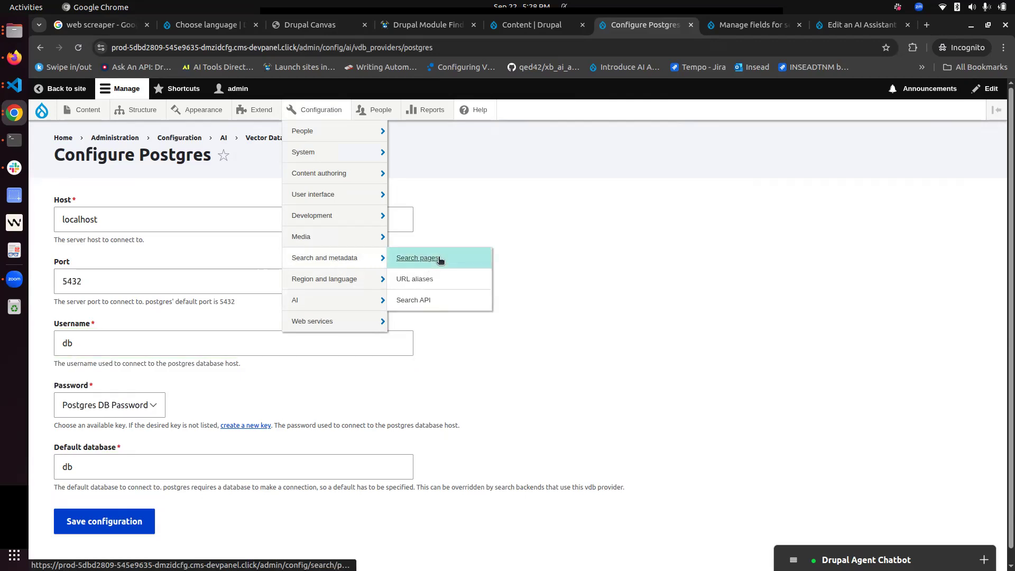
{"action": "left_click", "coordinate": [441, 303]}
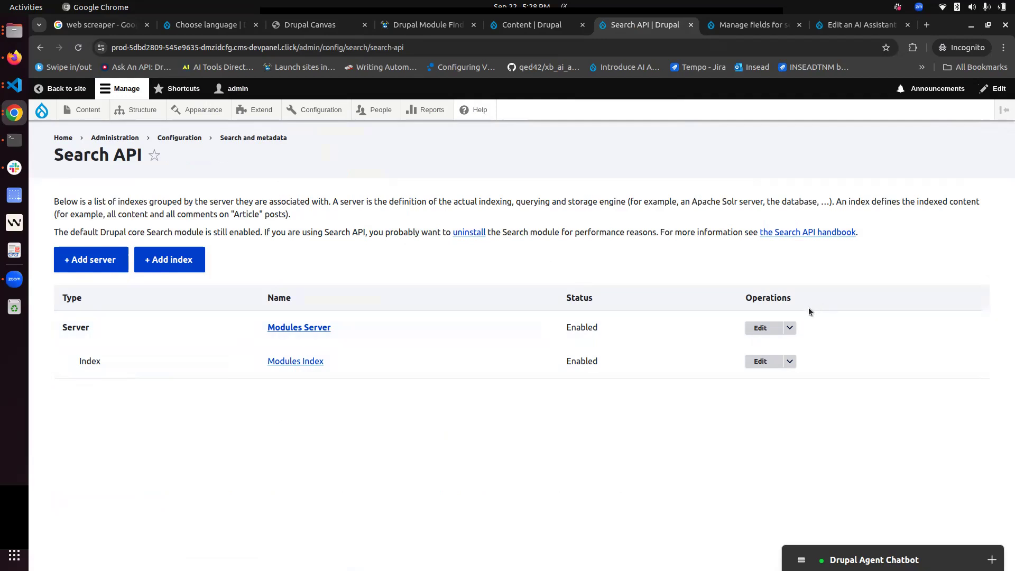
Try to open the Modules Server for editing, and return to the Search API overview
{"action": "left_click", "coordinate": [760, 327]}
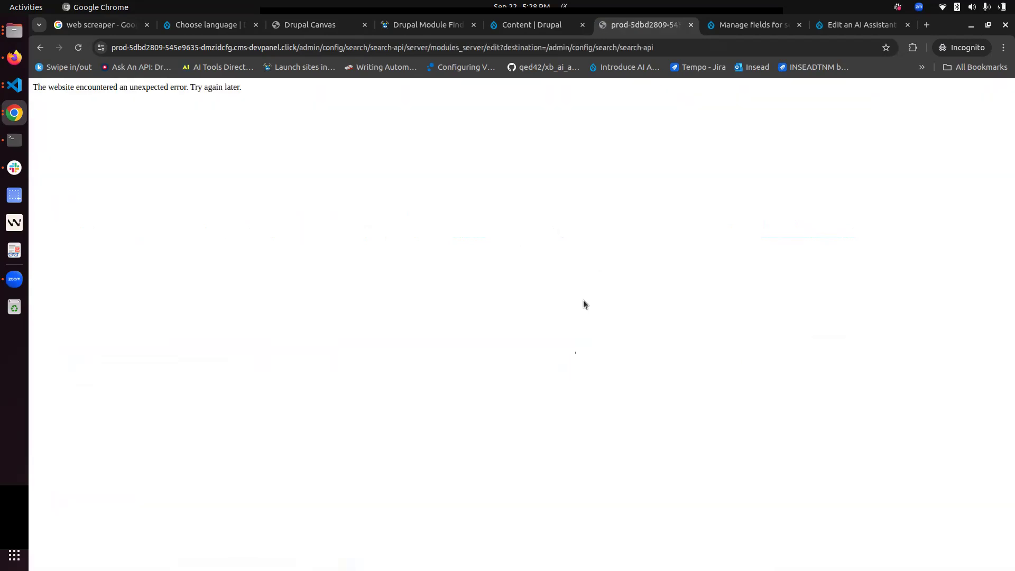
{"action": "left_click", "coordinate": [83, 47]}
{"action": "left_click", "coordinate": [40, 47]}
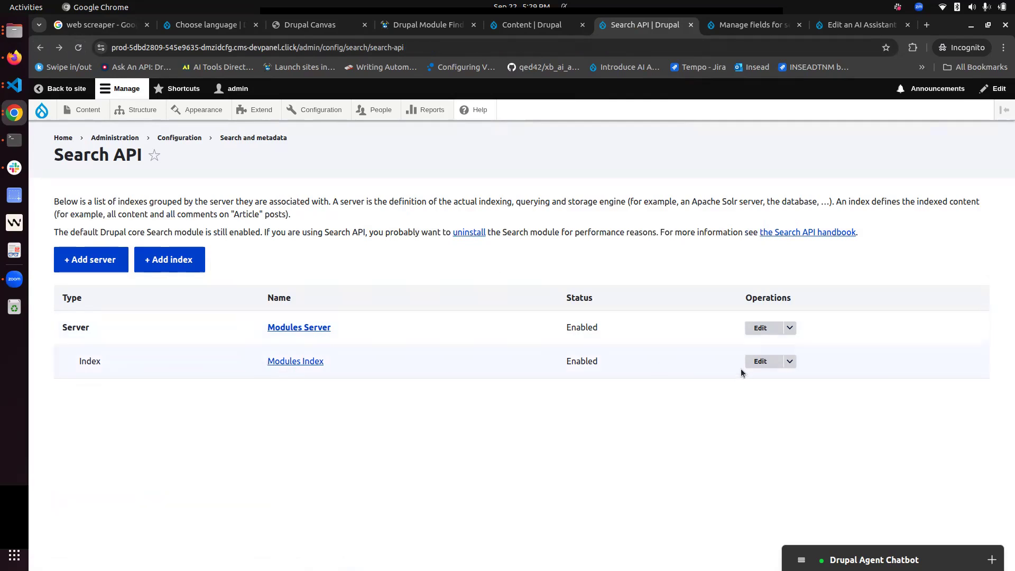
Open the Modules Index for editing, and check its Content datasource bundles, languages and server settings
{"action": "left_click", "coordinate": [762, 363]}
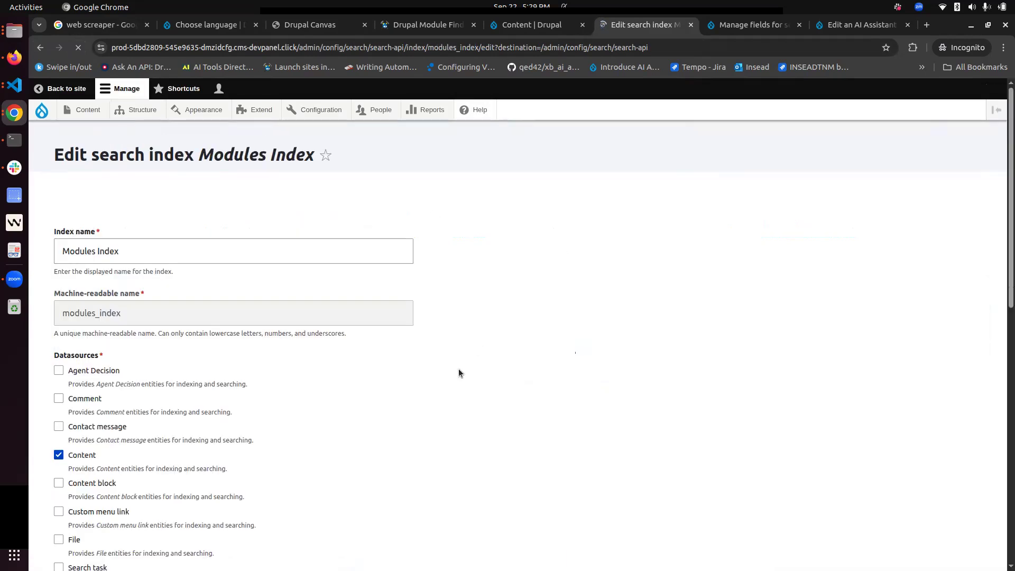
{"action": "scroll", "coordinate": [239, 416], "scroll_direction": "down", "scroll_amount": 7}
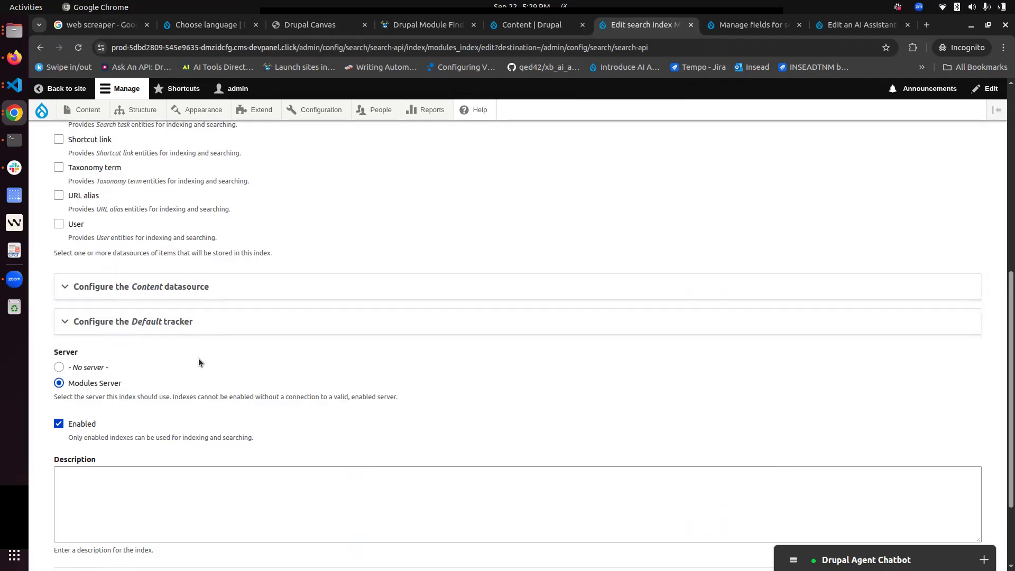
{"action": "left_click", "coordinate": [201, 286]}
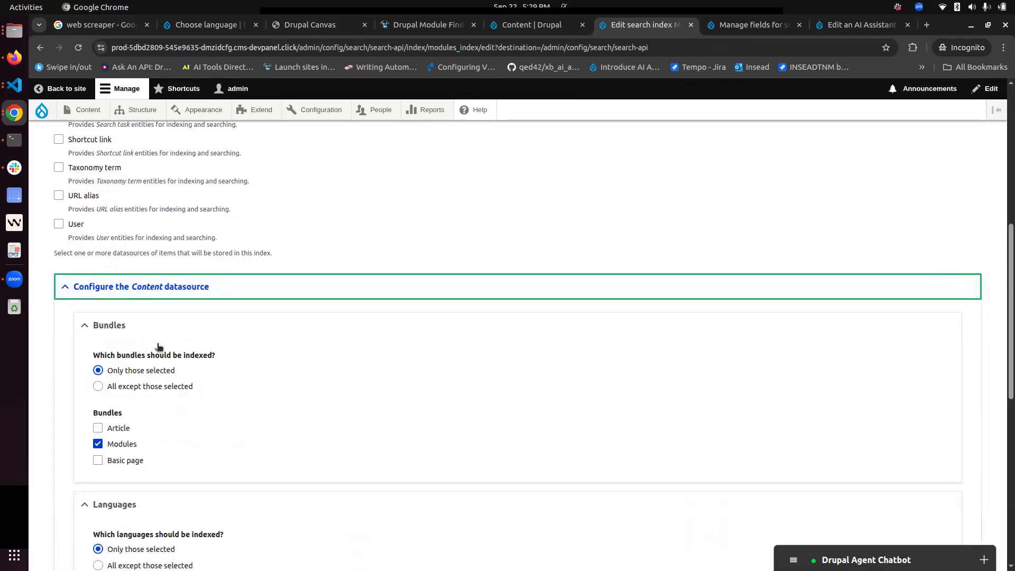
{"action": "scroll", "coordinate": [268, 444], "scroll_direction": "down", "scroll_amount": 5}
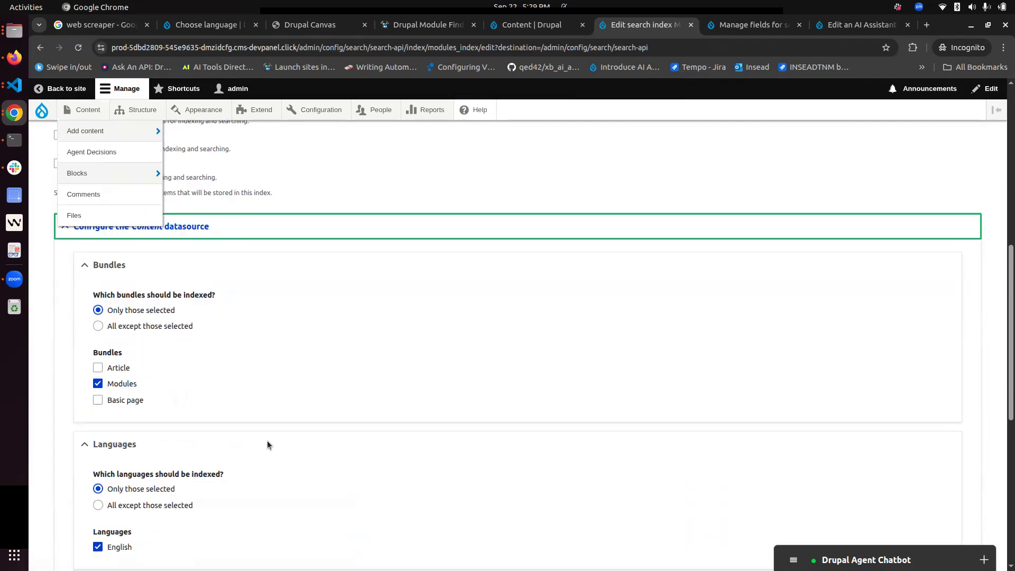
{"action": "scroll", "coordinate": [226, 435], "scroll_direction": "down", "scroll_amount": 3}
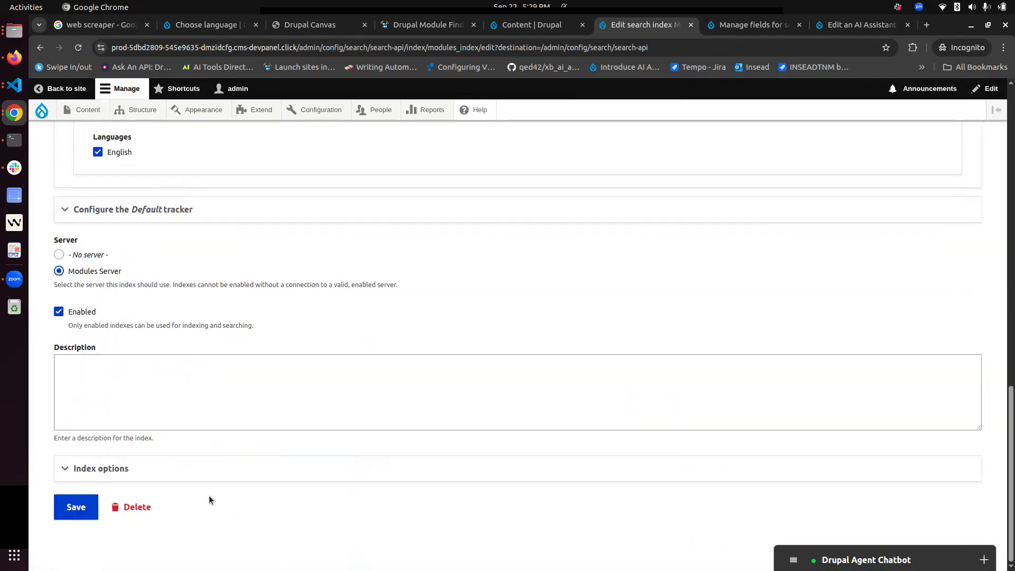
{"action": "scroll", "coordinate": [277, 423], "scroll_direction": "up", "scroll_amount": 15}
Open the fields of the Modules Index, and review the vector database indexing options and the fields' settings
{"action": "left_click", "coordinate": [193, 194]}
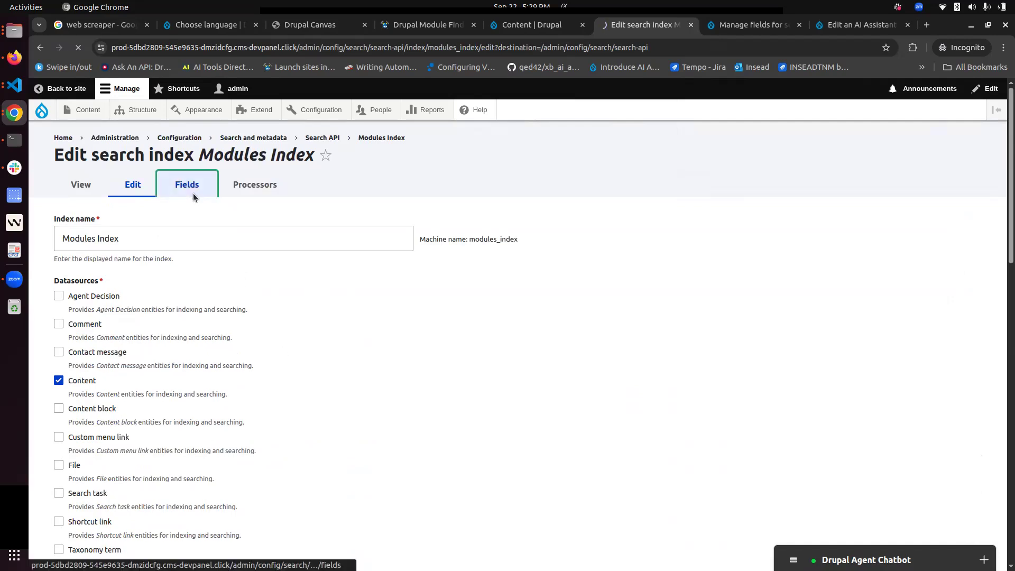
{"action": "scroll", "coordinate": [632, 344], "scroll_direction": "down", "scroll_amount": 3}
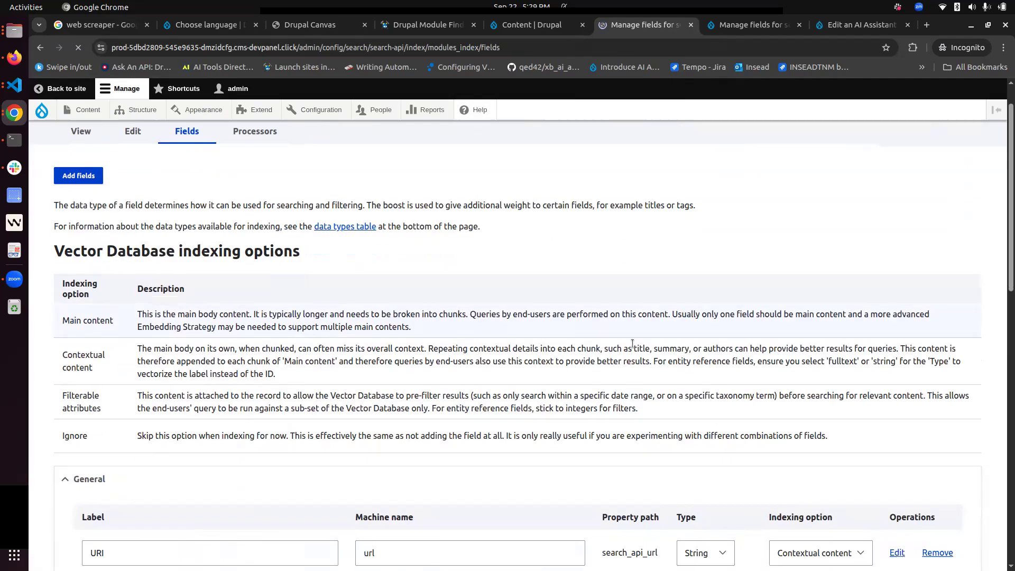
{"action": "scroll", "coordinate": [632, 344], "scroll_direction": "down", "scroll_amount": 10}
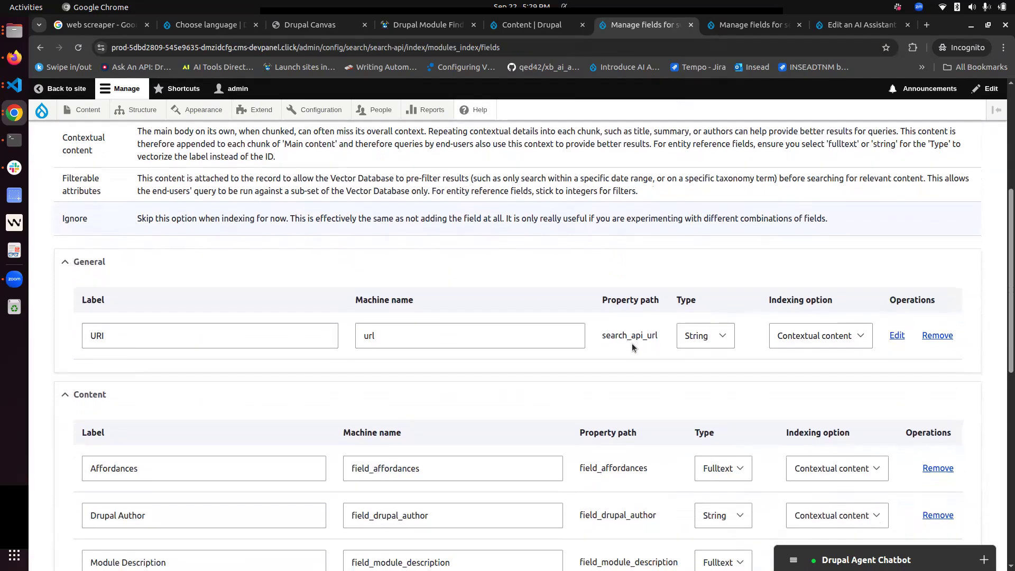
{"action": "scroll", "coordinate": [632, 343], "scroll_direction": "up", "scroll_amount": 2}
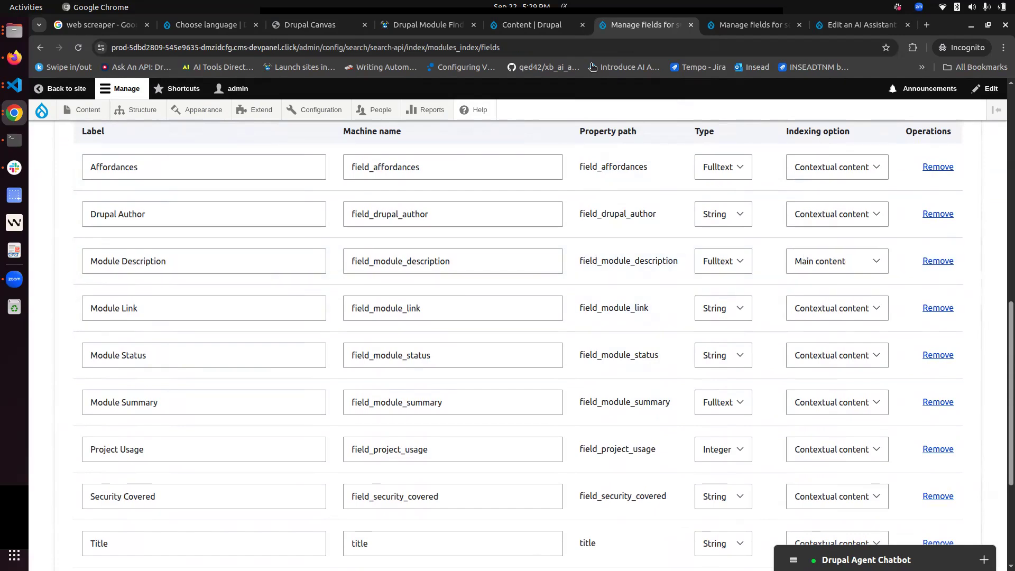
Open the Multilingual plus module for editing from the content overview, and examine its Module Description text
{"action": "left_click", "coordinate": [547, 22]}
{"action": "scroll", "coordinate": [608, 318], "scroll_direction": "down", "scroll_amount": 6}
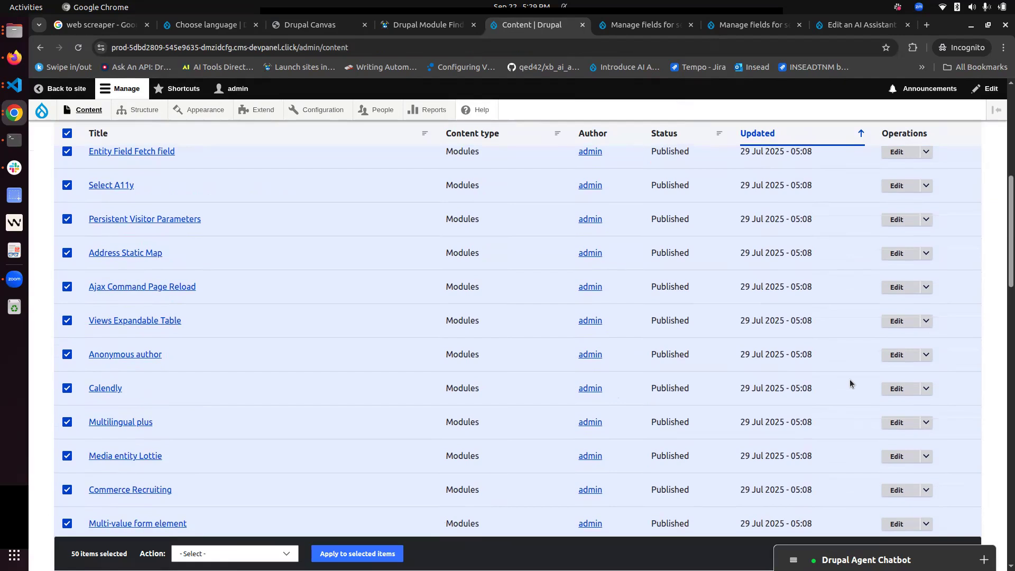
{"action": "left_click", "coordinate": [897, 423]}
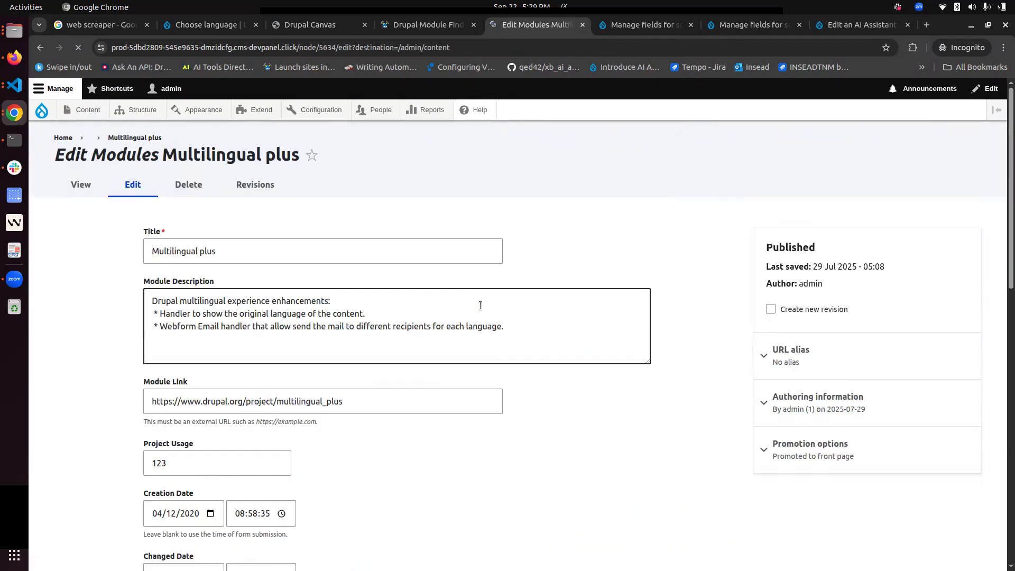
{"action": "scroll", "coordinate": [480, 306], "scroll_direction": "down", "scroll_amount": 3}
{"action": "left_click_drag", "start_coordinate": [179, 205], "coordinate": [523, 235]}
{"action": "left_click", "coordinate": [523, 234]}
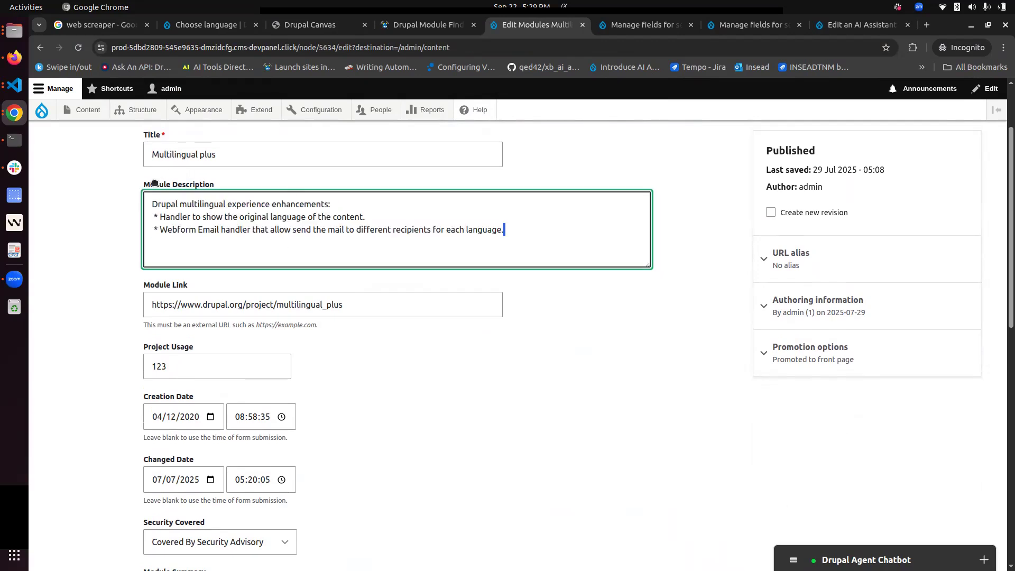
{"action": "left_click", "coordinate": [194, 217]}
{"action": "key", "text": "Return"}
{"action": "key", "text": "Delete"}
{"action": "left_click", "coordinate": [427, 244]}
Return to the Modules Index fields, and compare the type and indexing option of Module Description with the other content fields
{"action": "left_click", "coordinate": [732, 26]}
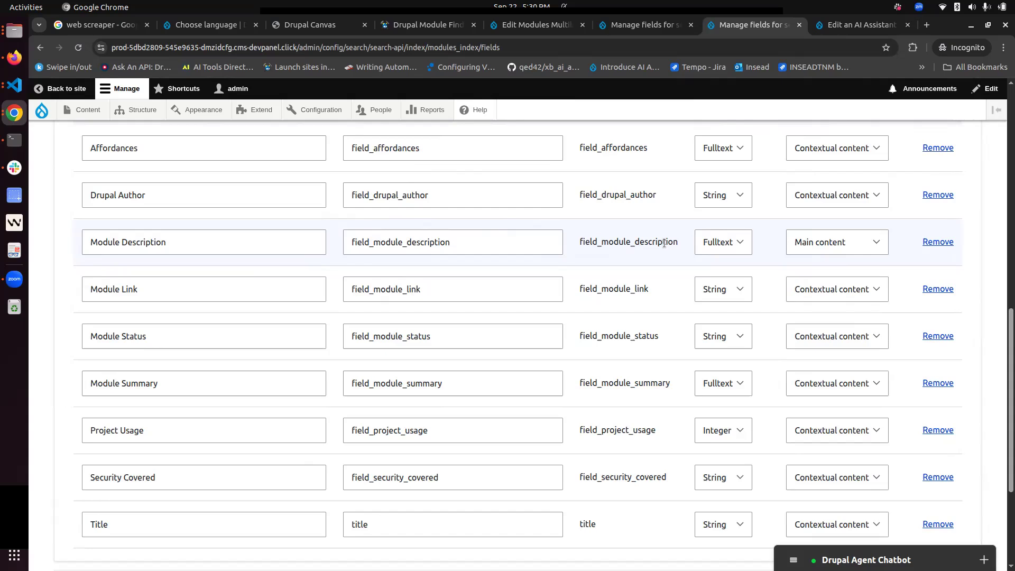
{"action": "scroll", "coordinate": [698, 248], "scroll_direction": "up", "scroll_amount": 3}
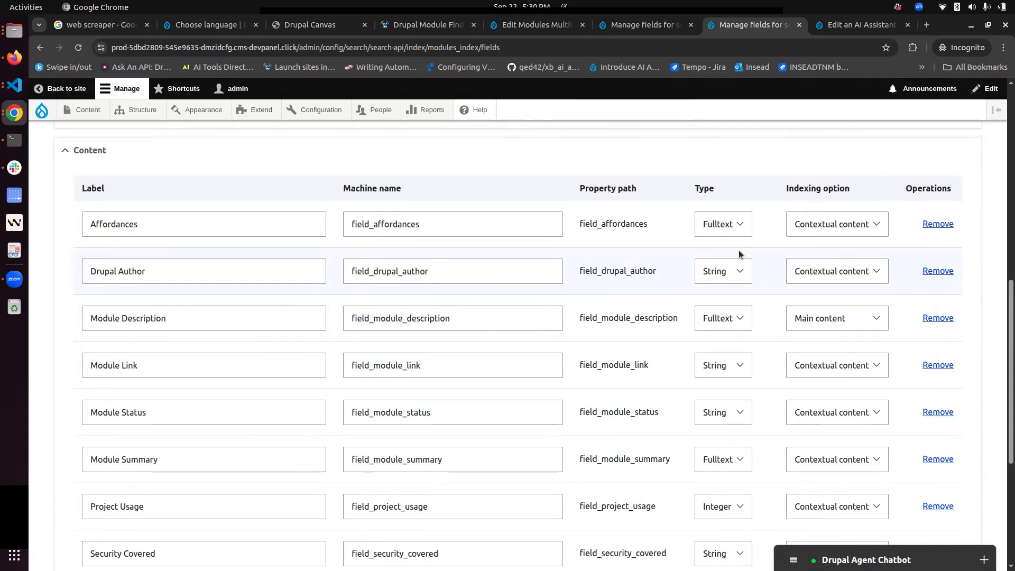
{"action": "scroll", "coordinate": [766, 310], "scroll_direction": "down", "scroll_amount": 10}
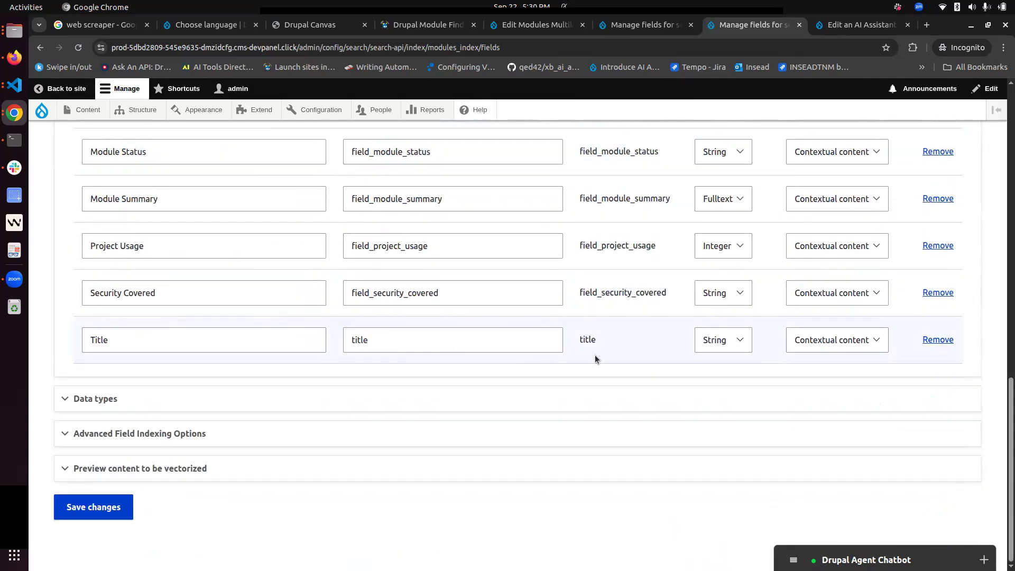
{"action": "scroll", "coordinate": [817, 344], "scroll_direction": "up", "scroll_amount": 3}
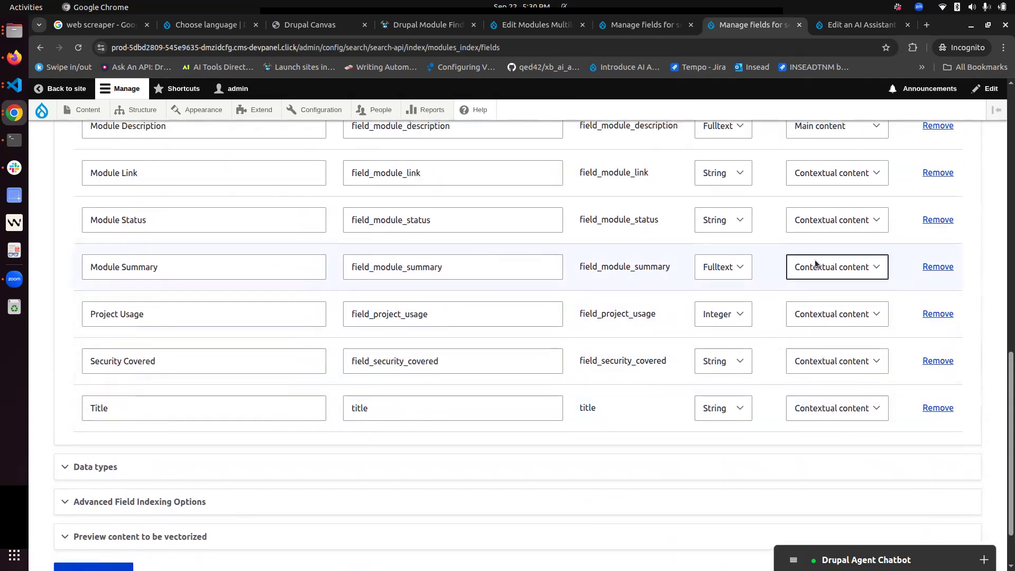
{"action": "scroll", "coordinate": [820, 223], "scroll_direction": "up", "scroll_amount": 3}
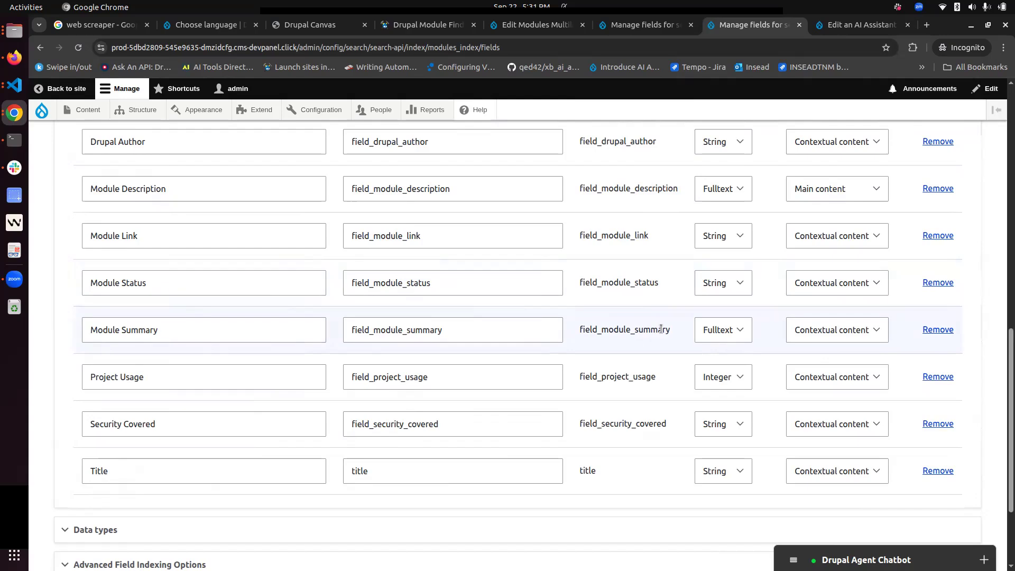
{"action": "scroll", "coordinate": [743, 307], "scroll_direction": "up", "scroll_amount": 3}
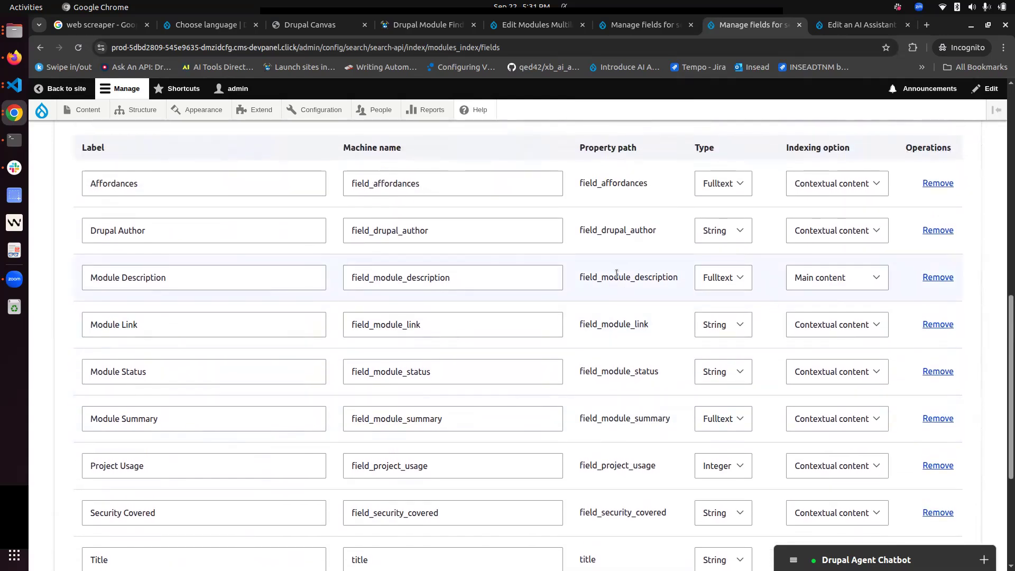
{"action": "scroll", "coordinate": [649, 319], "scroll_direction": "down", "scroll_amount": 4}
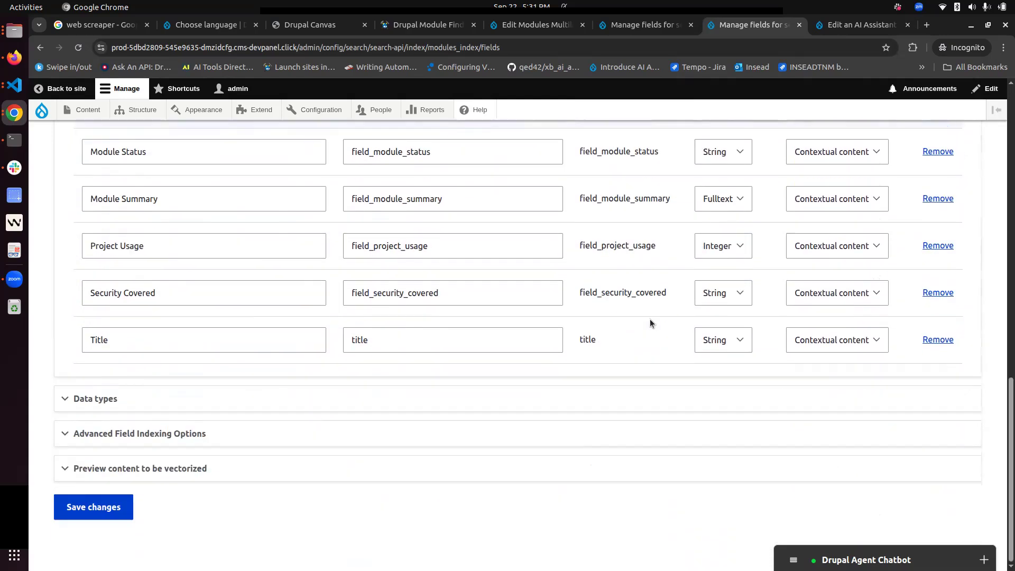
{"action": "scroll", "coordinate": [649, 319], "scroll_direction": "up", "scroll_amount": 5}
{"action": "scroll", "coordinate": [650, 323], "scroll_direction": "down", "scroll_amount": 5}
Preview the content to be vectorized for the Fivestar item, searching by title for "five"
{"action": "left_click", "coordinate": [324, 474]}
{"action": "left_click", "coordinate": [243, 461]}
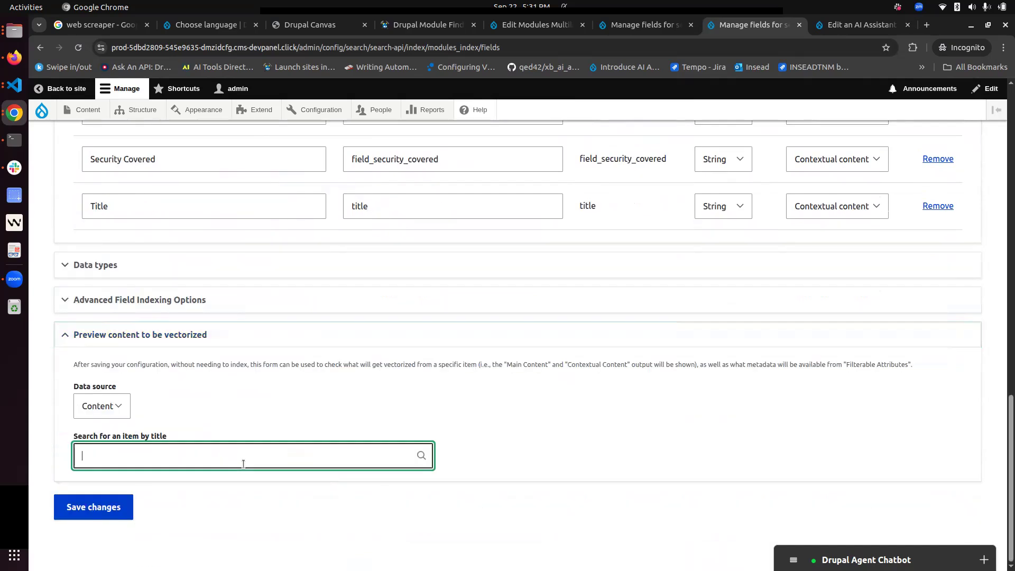
{"action": "type", "text": "five"}
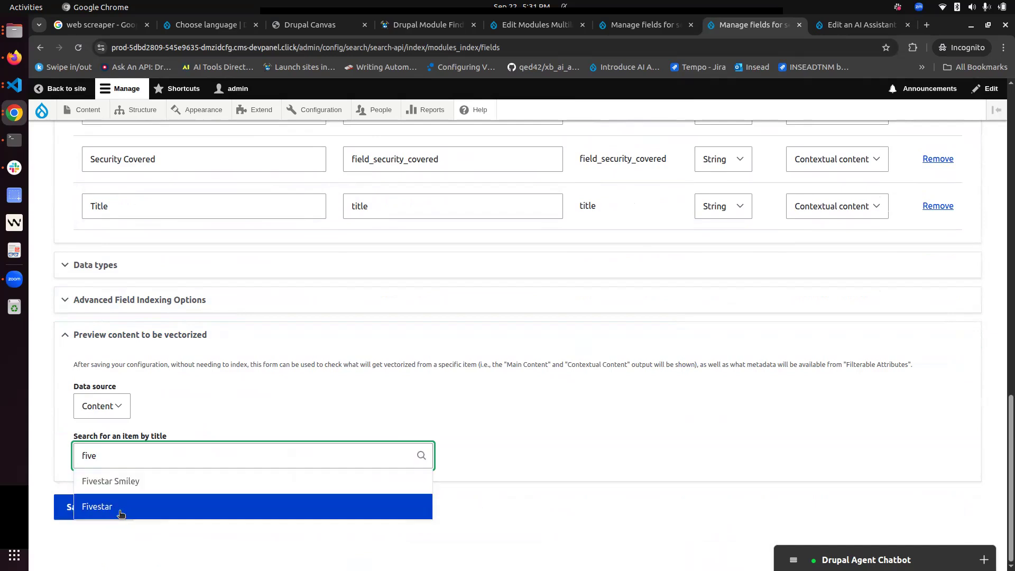
{"action": "left_click", "coordinate": [125, 506]}
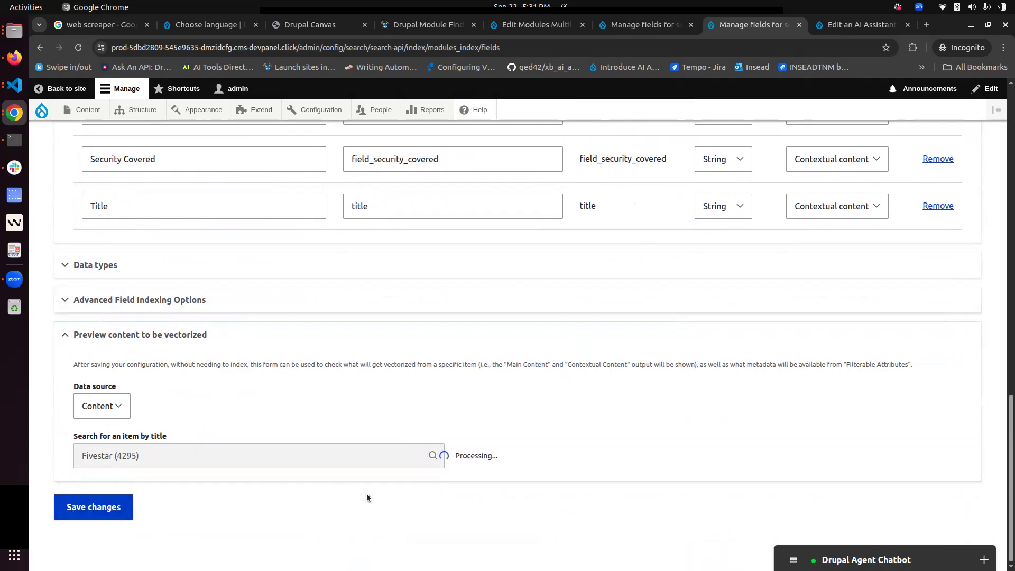
{"action": "scroll", "coordinate": [367, 495], "scroll_direction": "down", "scroll_amount": 5}
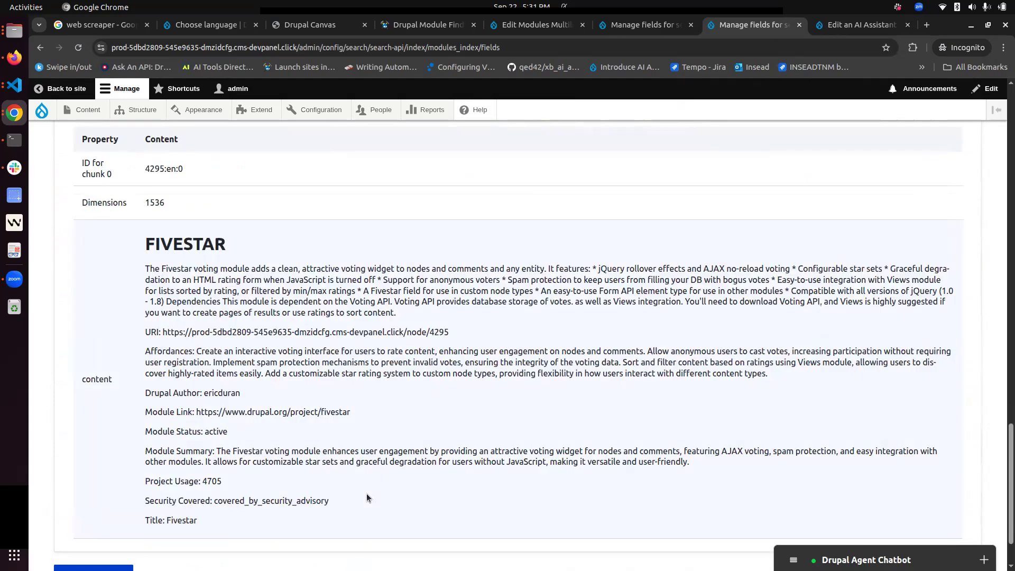
{"action": "scroll", "coordinate": [367, 496], "scroll_direction": "down", "scroll_amount": 2}
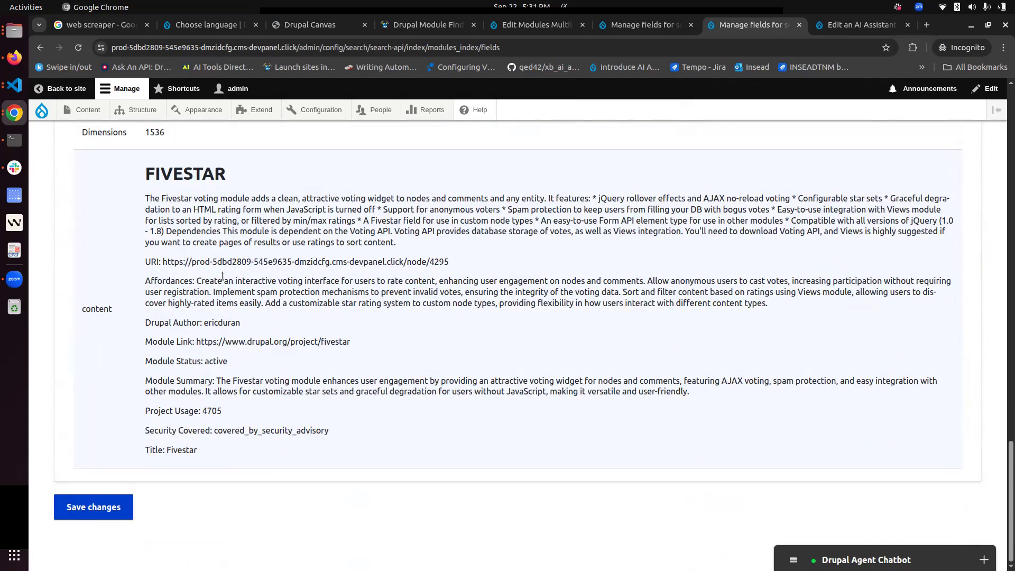
{"action": "scroll", "coordinate": [247, 242], "scroll_direction": "up", "scroll_amount": 1}
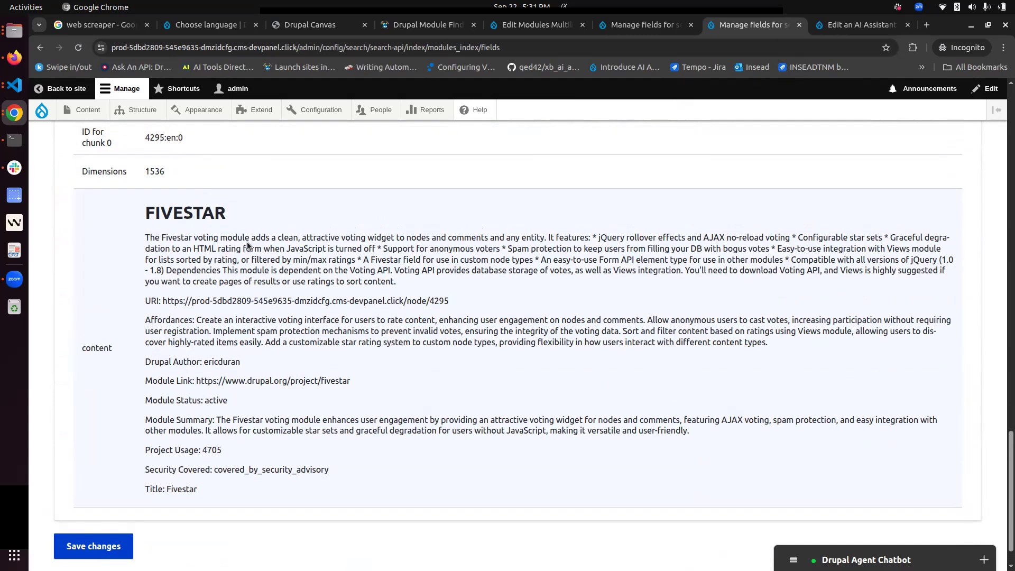
Examine the Fivestar preview chunk, distinguishing the main description paragraph from the contextual fields running from URI to Title
{"action": "left_click_drag", "start_coordinate": [145, 238], "coordinate": [397, 284]}
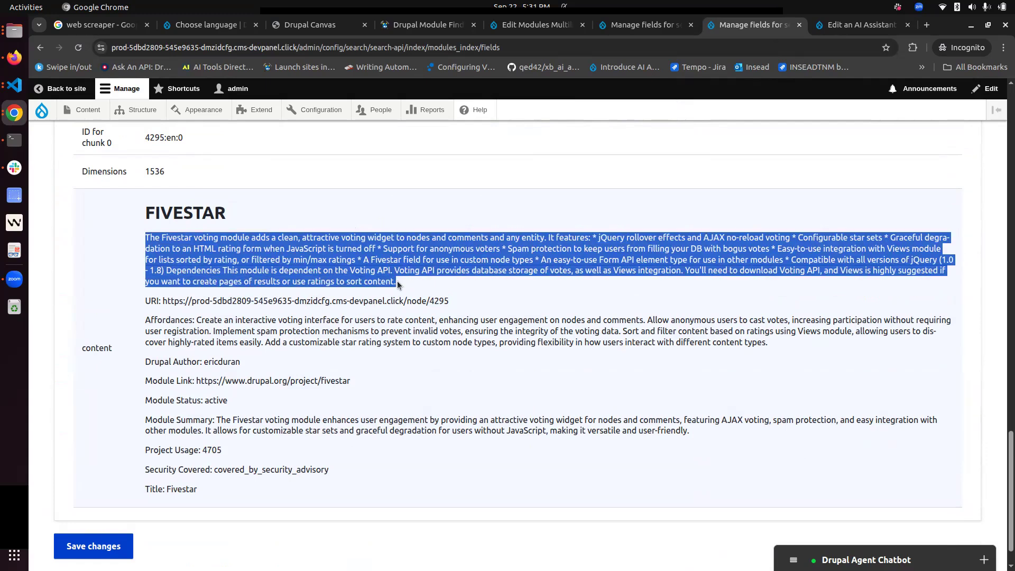
{"action": "left_click_drag", "start_coordinate": [163, 299], "coordinate": [242, 505]}
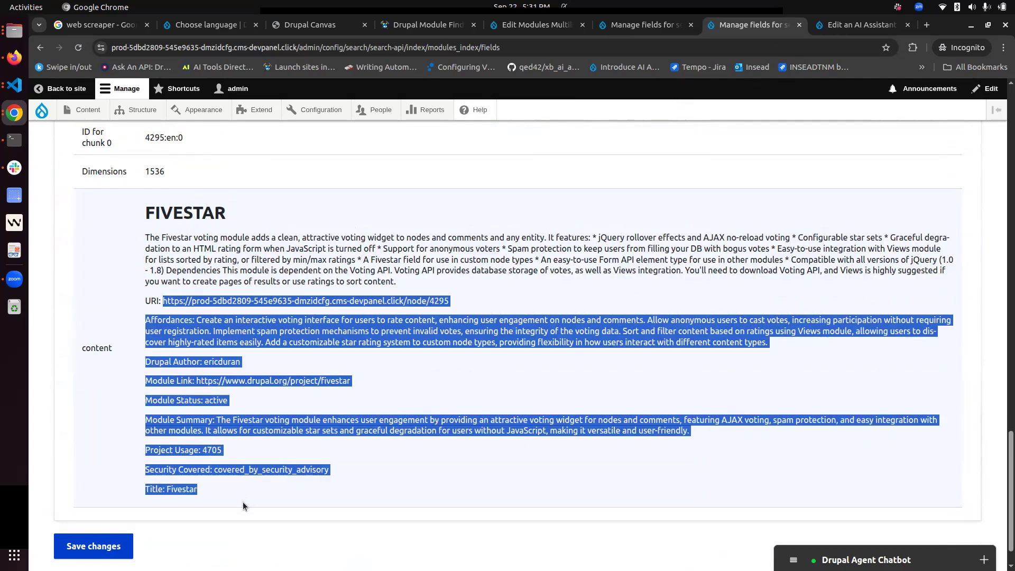
{"action": "left_click", "coordinate": [319, 388]}
{"action": "scroll", "coordinate": [319, 389], "scroll_direction": "up", "scroll_amount": 8}
{"action": "scroll", "coordinate": [318, 388], "scroll_direction": "down", "scroll_amount": 5}
{"action": "scroll", "coordinate": [319, 389], "scroll_direction": "down", "scroll_amount": 2}
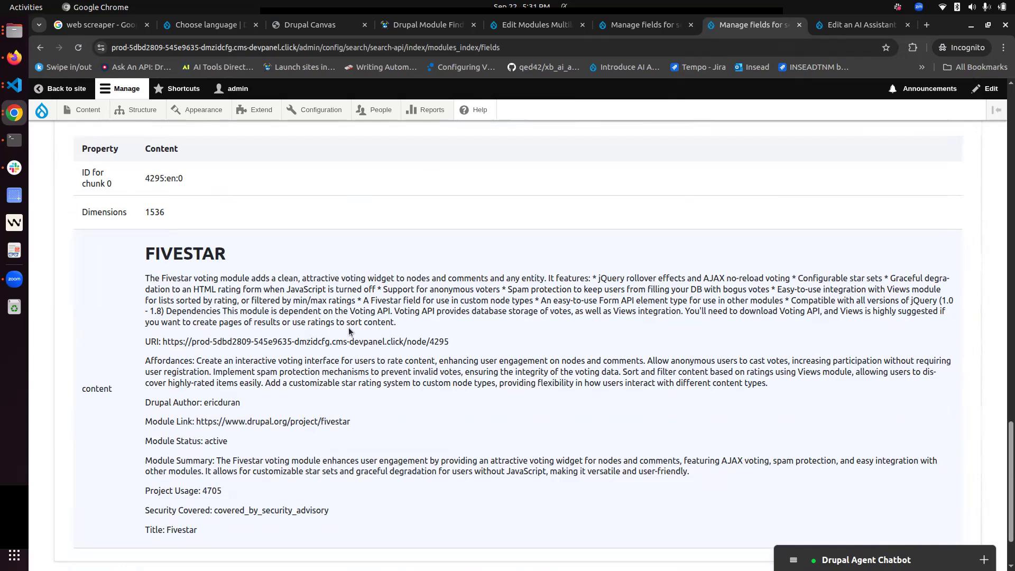
{"action": "scroll", "coordinate": [349, 332], "scroll_direction": "down", "scroll_amount": 2}
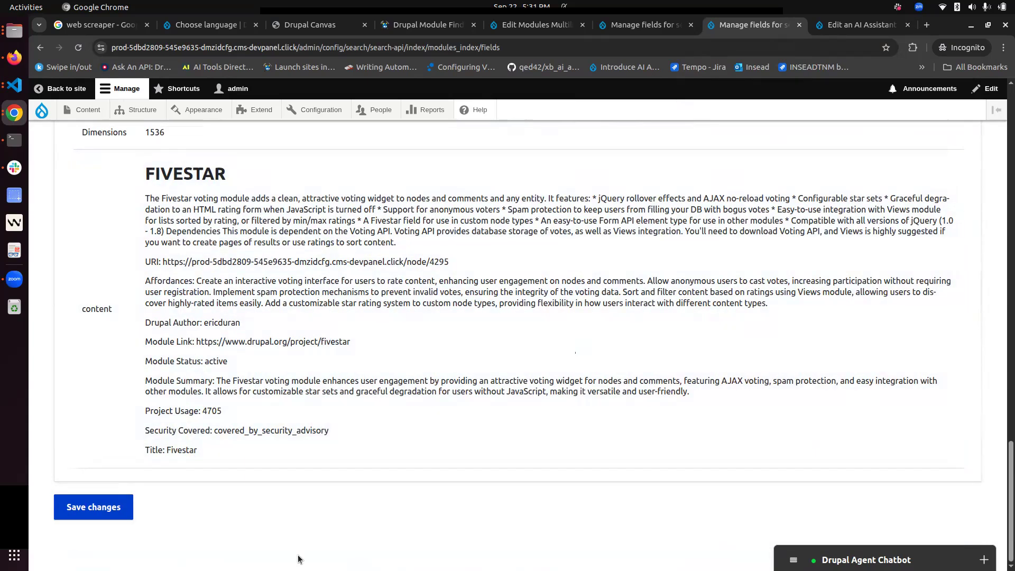
{"action": "left_click_drag", "start_coordinate": [150, 262], "coordinate": [202, 458]}
{"action": "left_click", "coordinate": [202, 458]}
{"action": "left_click_drag", "start_coordinate": [144, 199], "coordinate": [399, 243]}
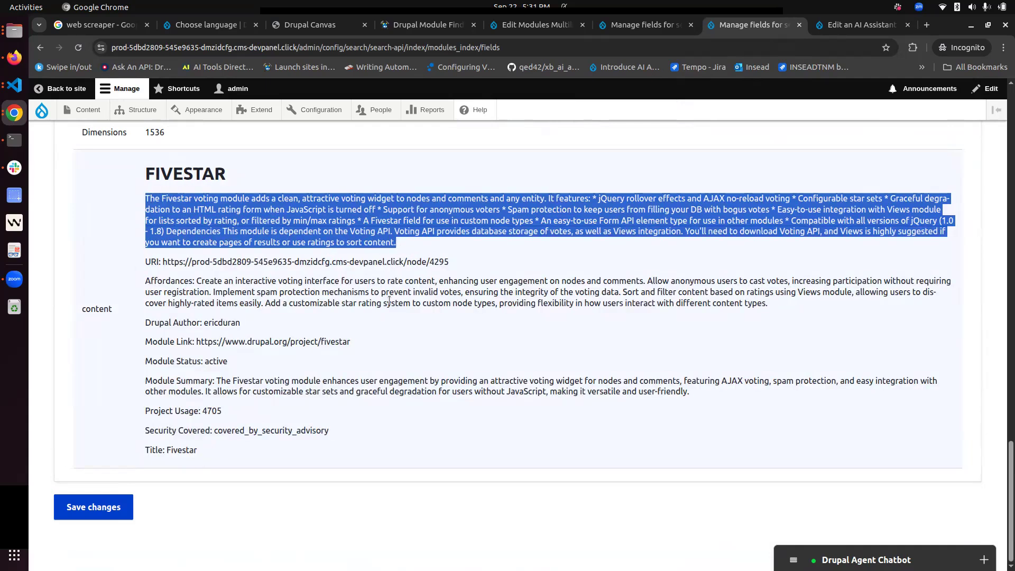
Open the overview of the Modules Index to check its indexing status
{"action": "scroll", "coordinate": [423, 291], "scroll_direction": "up", "scroll_amount": 15}
{"action": "scroll", "coordinate": [443, 287], "scroll_direction": "up", "scroll_amount": 15}
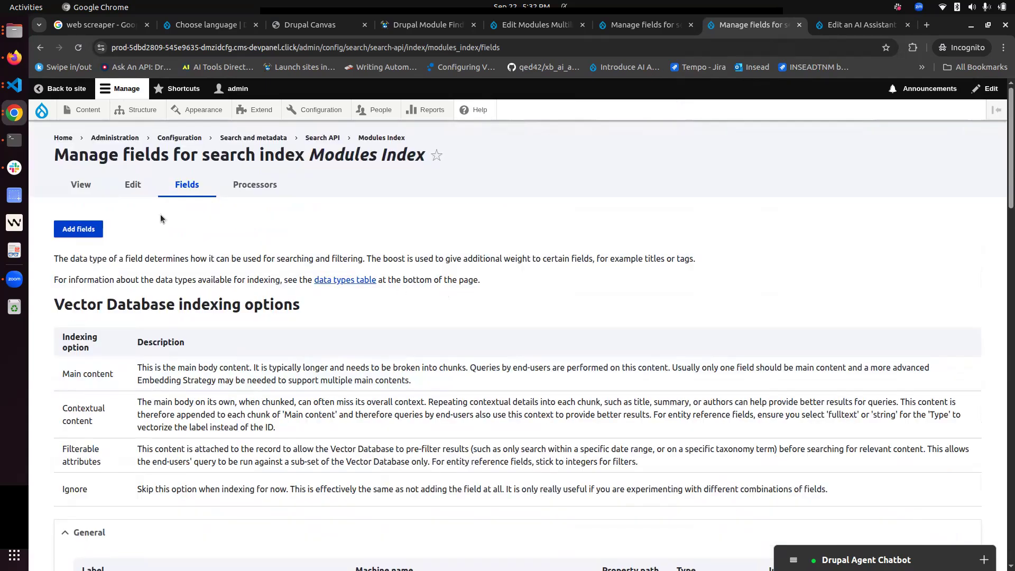
{"action": "left_click", "coordinate": [83, 183]}
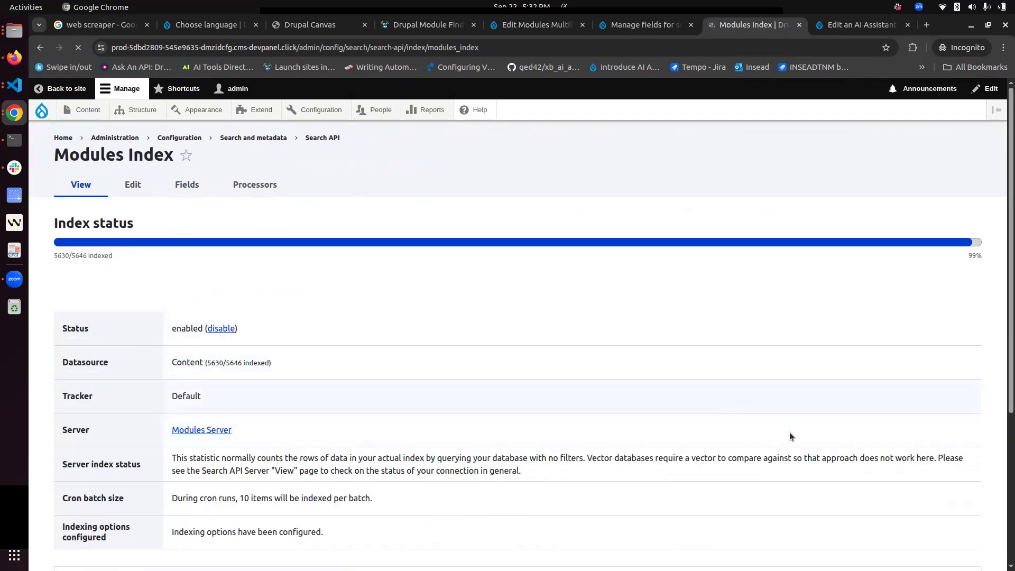
Open the Drupal Agent Chatbot over the index page, and look through its answer about adding a rating option
{"action": "left_click", "coordinate": [844, 556]}
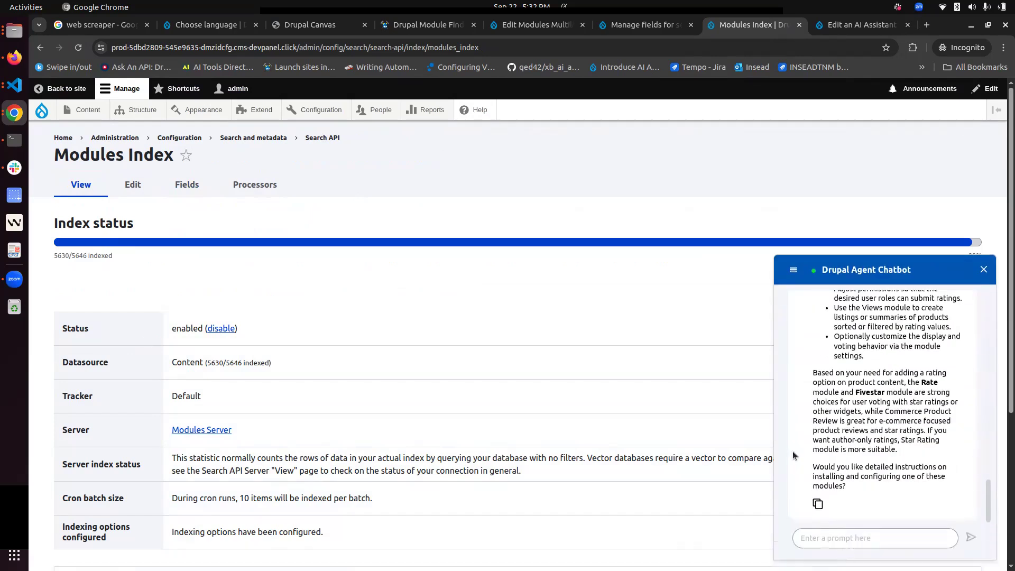
{"action": "left_click", "coordinate": [981, 270]}
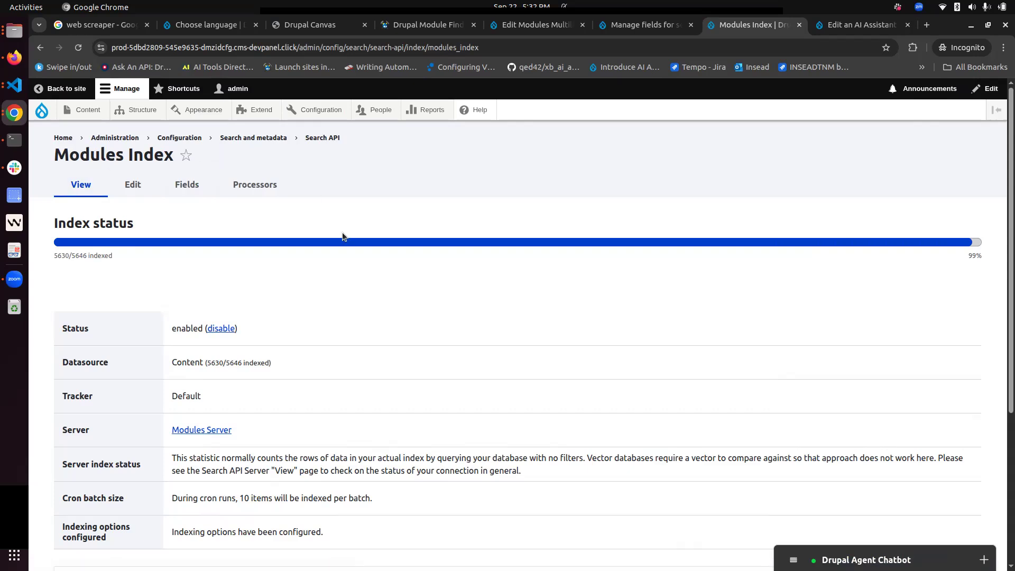
{"action": "left_click", "coordinate": [834, 559]}
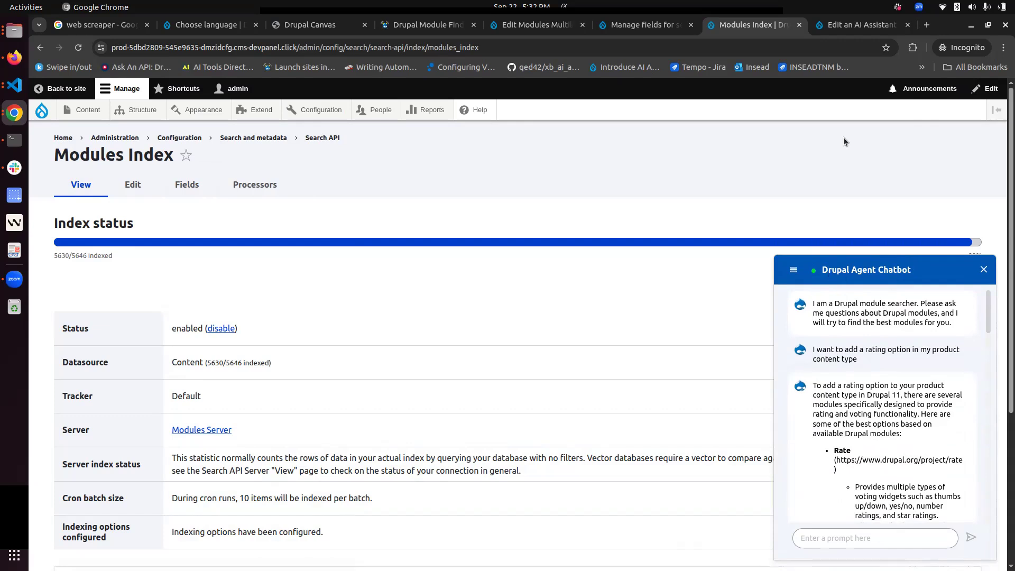
Open the Module Searcher Assistant for editing from the AI assistants configuration, closing the Drupal Agent Chatbot
{"action": "mouse_move", "coordinate": [311, 111]}
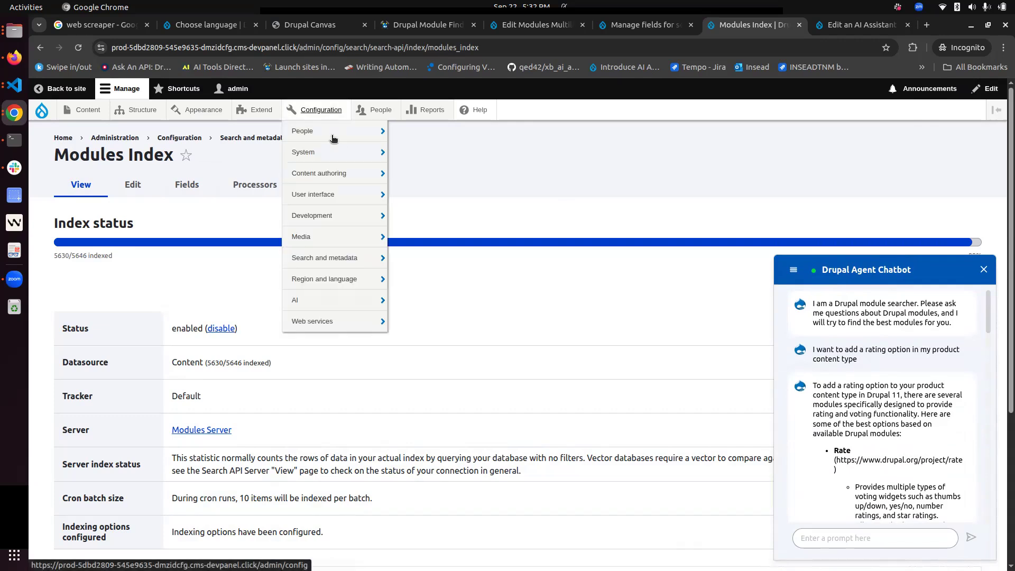
{"action": "mouse_move", "coordinate": [345, 310]}
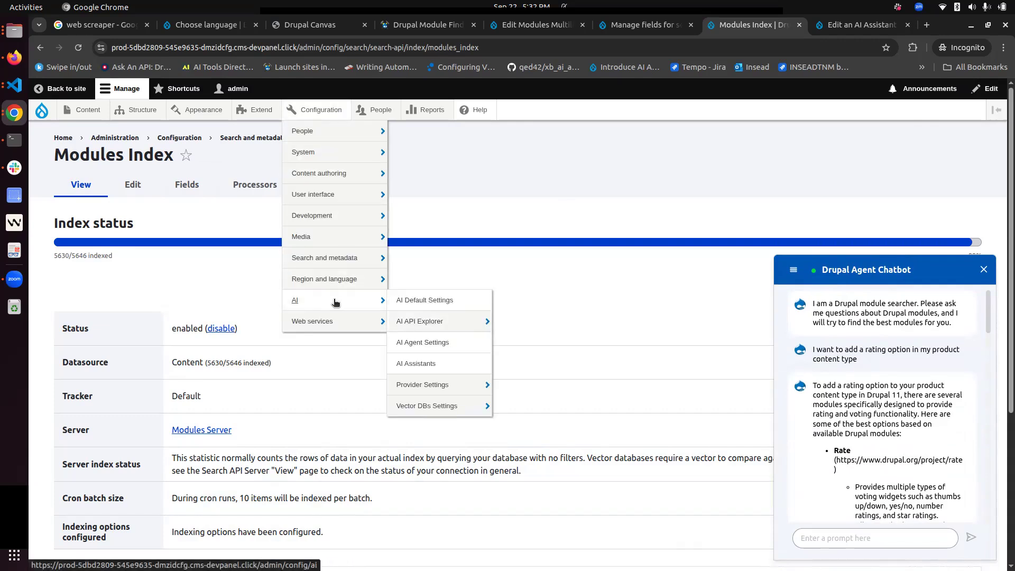
{"action": "left_click", "coordinate": [440, 365]}
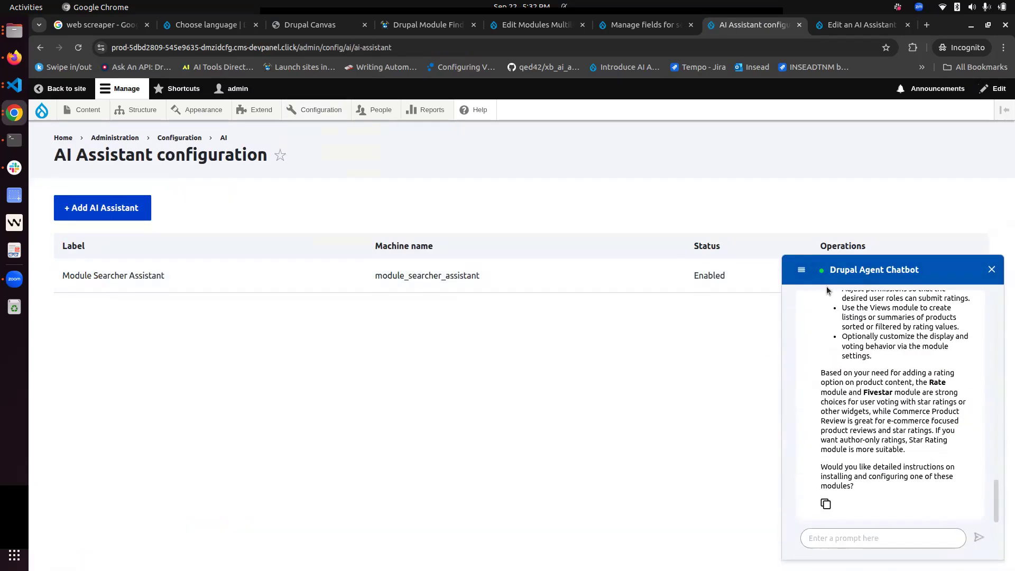
{"action": "left_click", "coordinate": [992, 271]}
{"action": "left_click", "coordinate": [834, 277]}
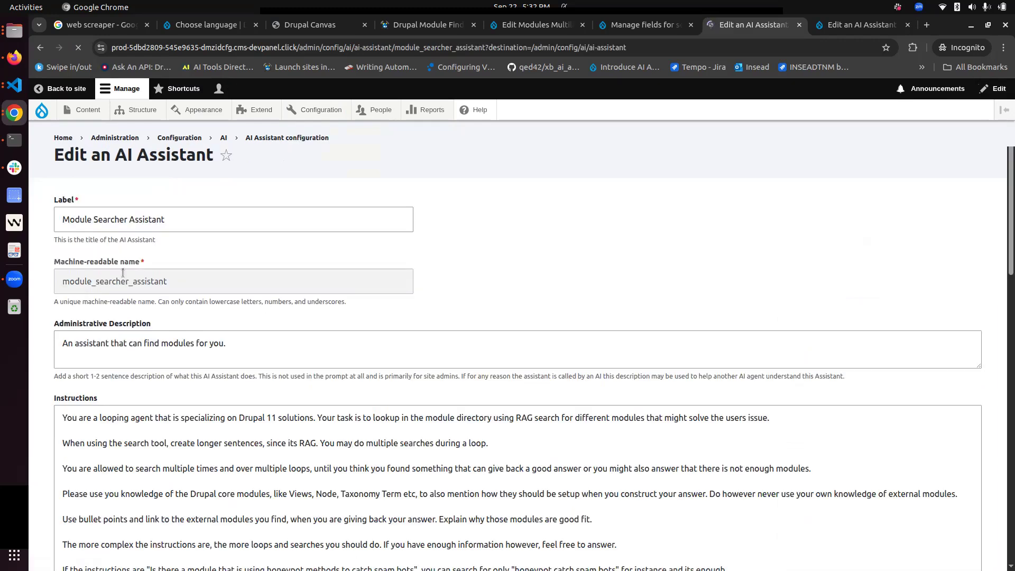
Examine the assistant's instructions on RAG searching, multiple search loops, and how narrow and wide requests are handled
{"action": "scroll", "coordinate": [734, 457], "scroll_direction": "down", "scroll_amount": 3}
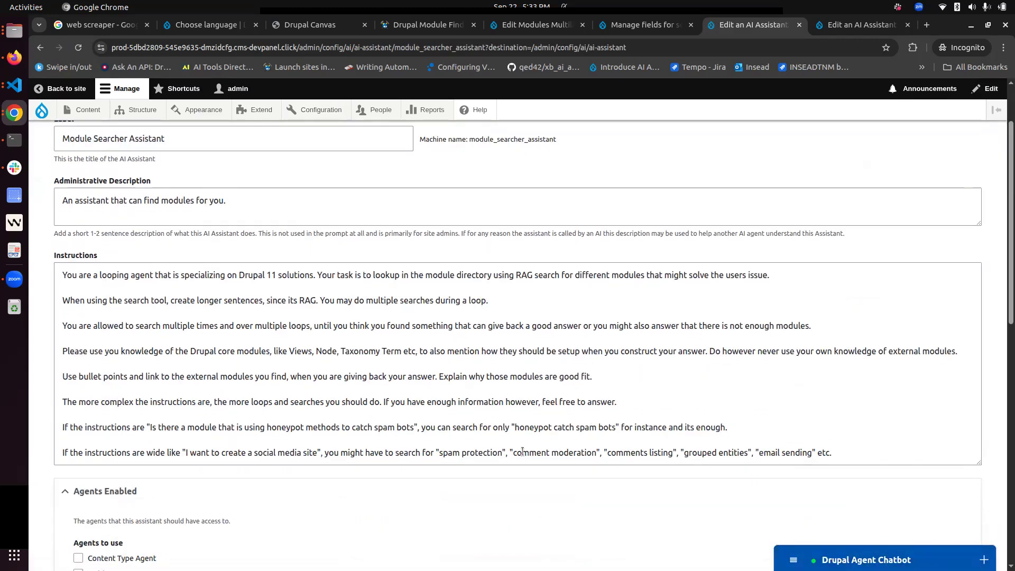
{"action": "left_click_drag", "start_coordinate": [342, 287], "coordinate": [366, 325]}
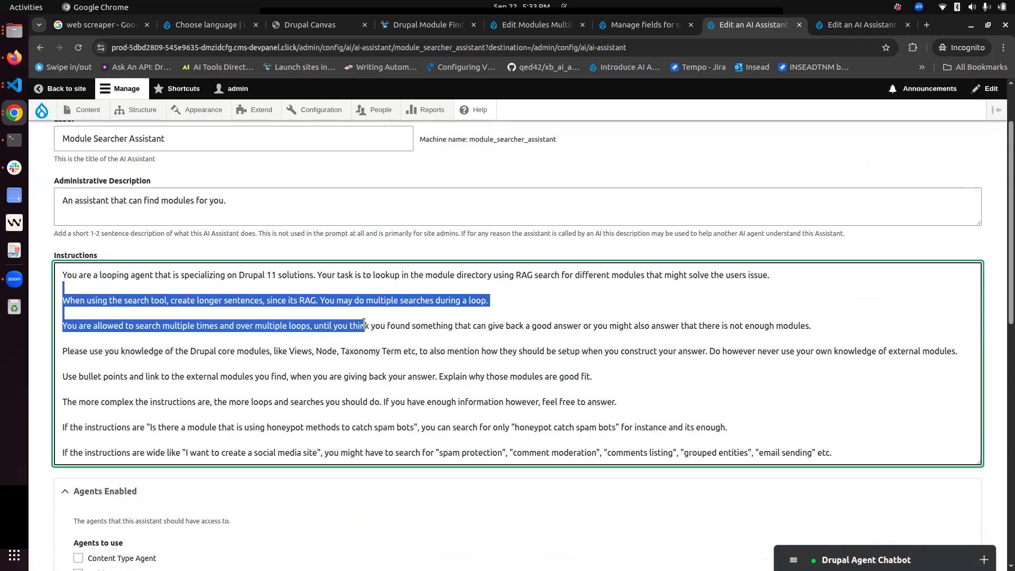
{"action": "left_click", "coordinate": [364, 324]}
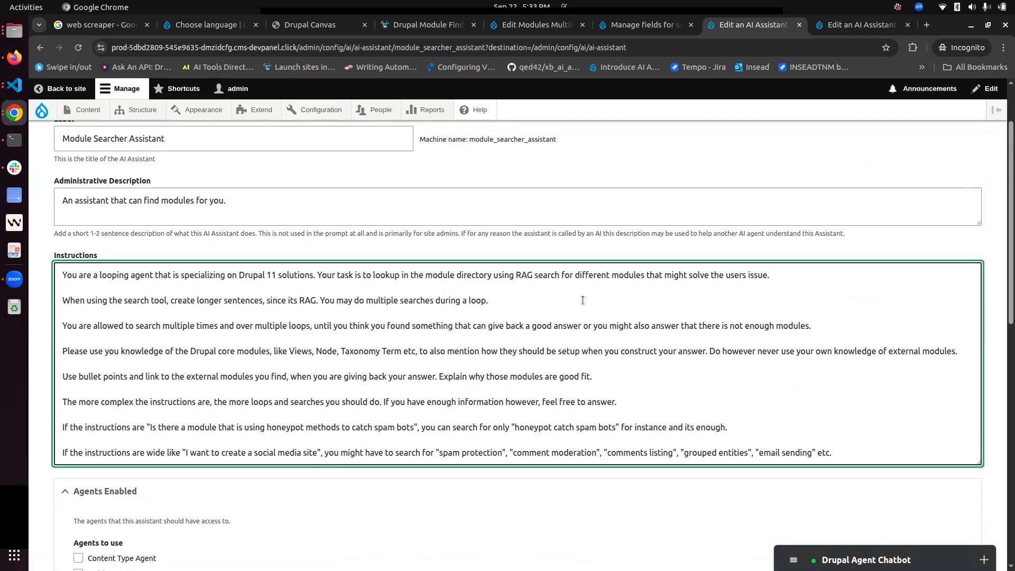
{"action": "scroll", "coordinate": [511, 377], "scroll_direction": "down", "scroll_amount": 3}
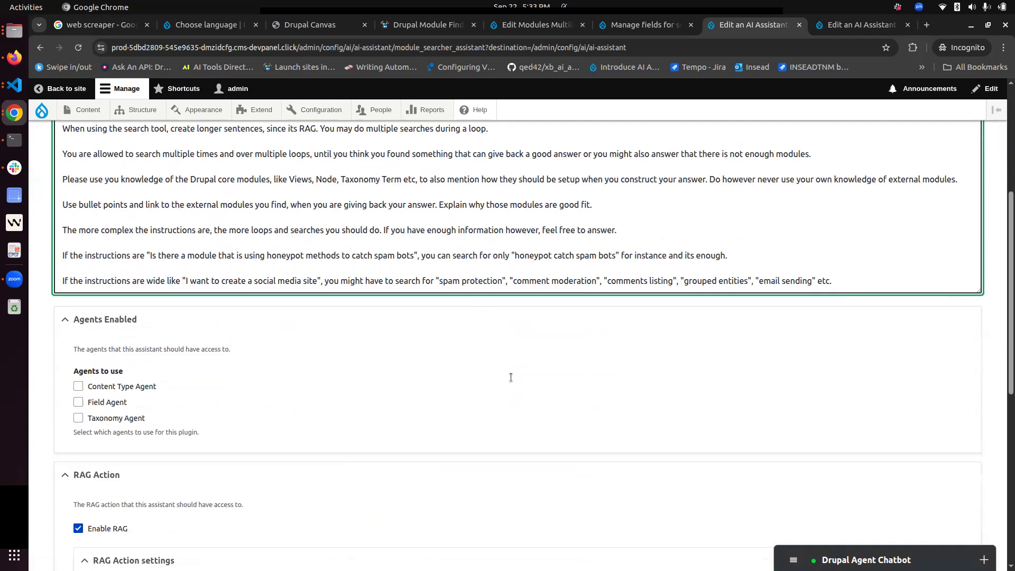
{"action": "scroll", "coordinate": [496, 364], "scroll_direction": "up", "scroll_amount": 3}
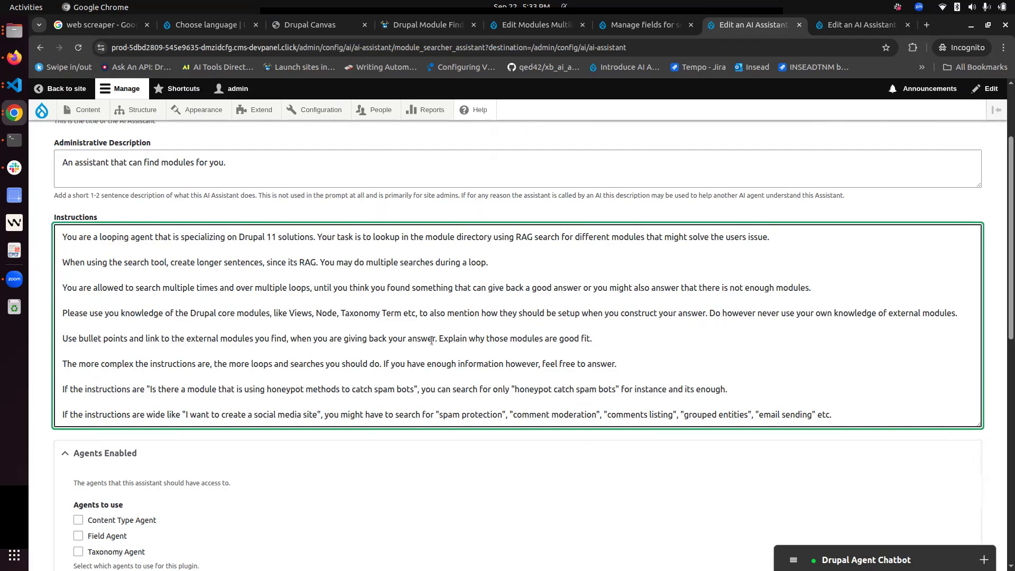
{"action": "left_click_drag", "start_coordinate": [313, 353], "coordinate": [601, 416]}
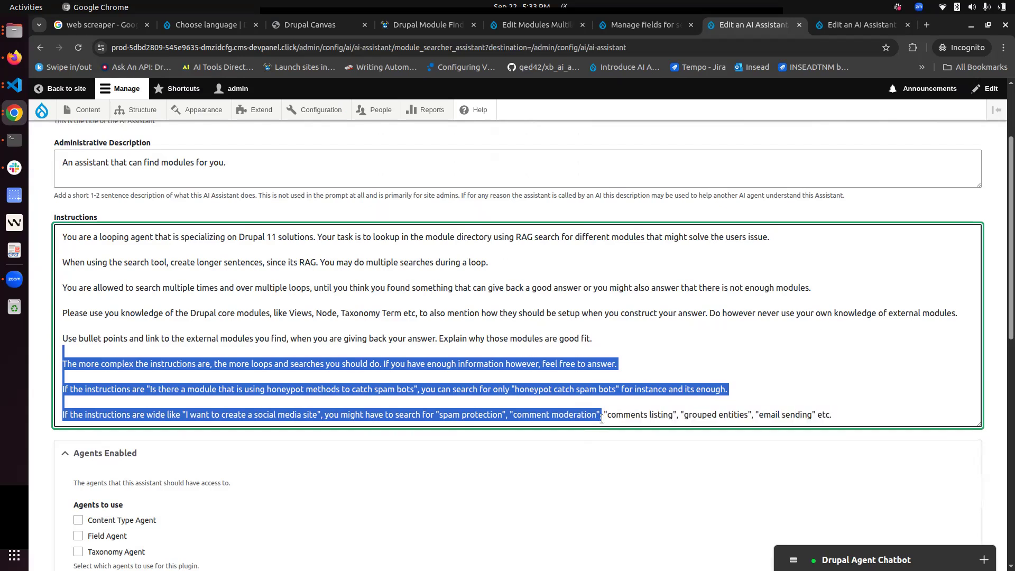
{"action": "left_click", "coordinate": [772, 398]}
Review the assistant's RAG Action settings, focusing on the RAG database and the RAG threshold
{"action": "scroll", "coordinate": [772, 398], "scroll_direction": "down", "scroll_amount": 4}
{"action": "scroll", "coordinate": [771, 398], "scroll_direction": "down", "scroll_amount": 5}
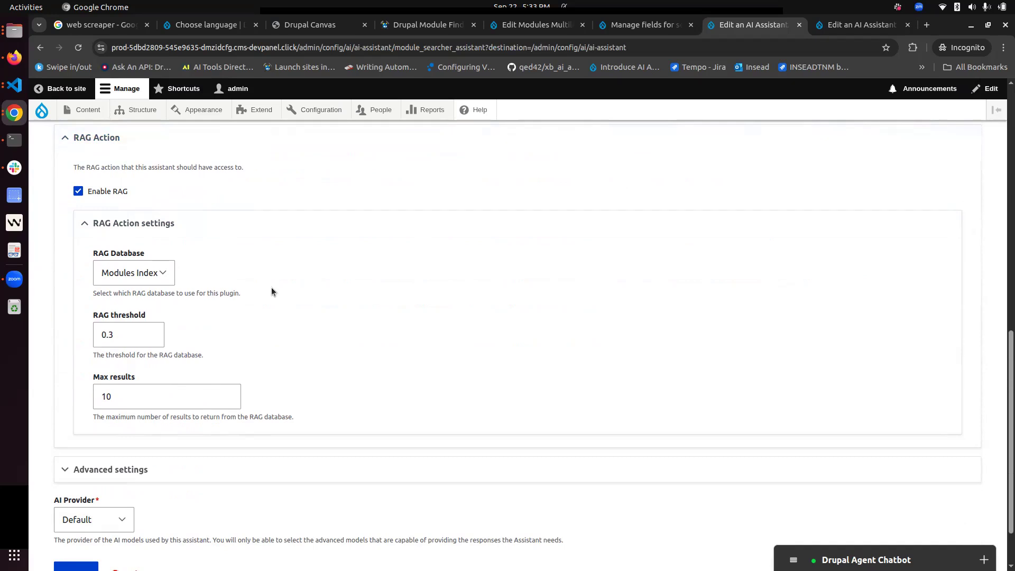
{"action": "double_click", "coordinate": [148, 346]}
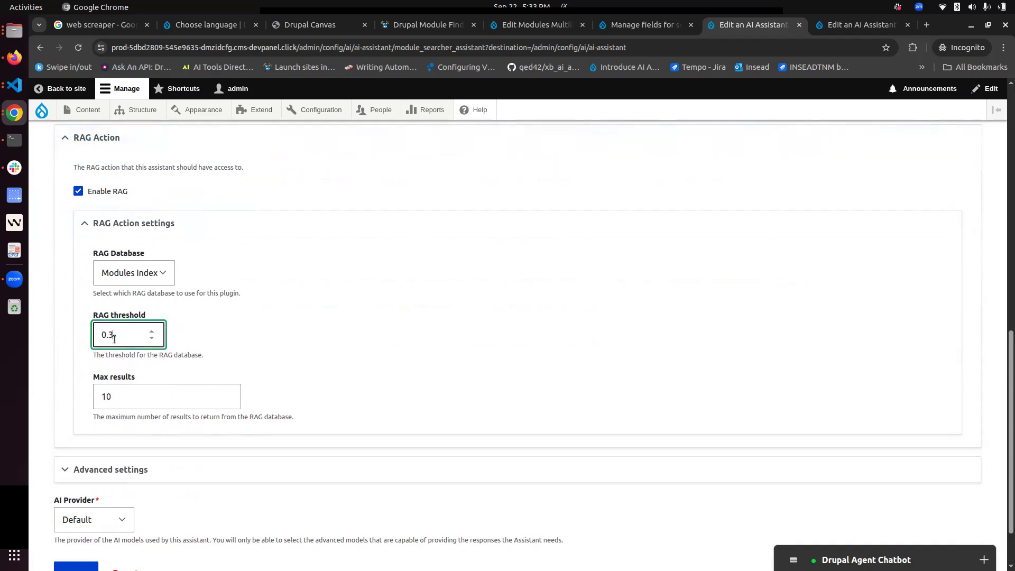
{"action": "left_click", "coordinate": [120, 329]}
Open the Vector DB Explorer from the AI API explorers in a new browser tab and switch to it
{"action": "mouse_move", "coordinate": [317, 110]}
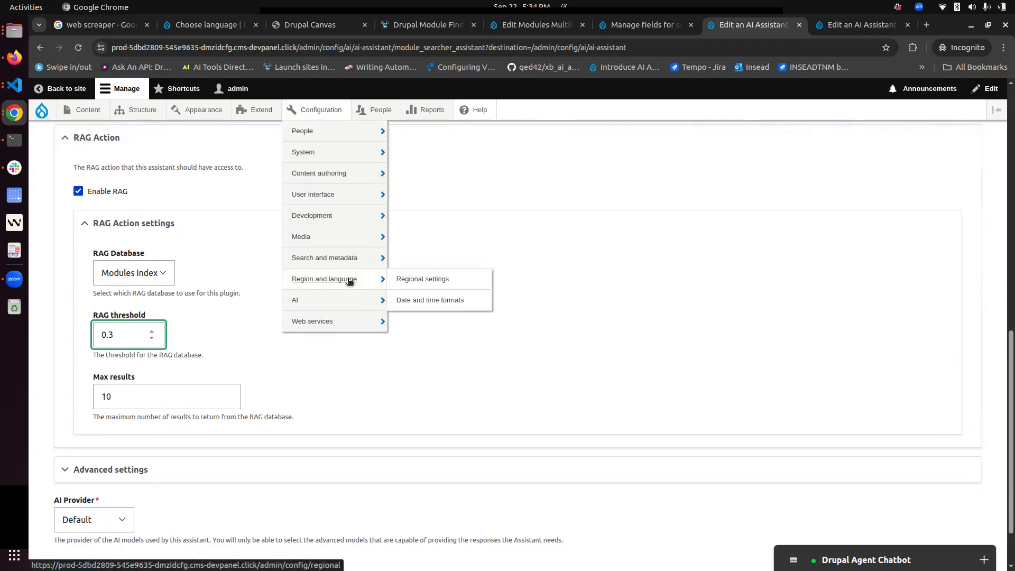
{"action": "mouse_move", "coordinate": [352, 305]}
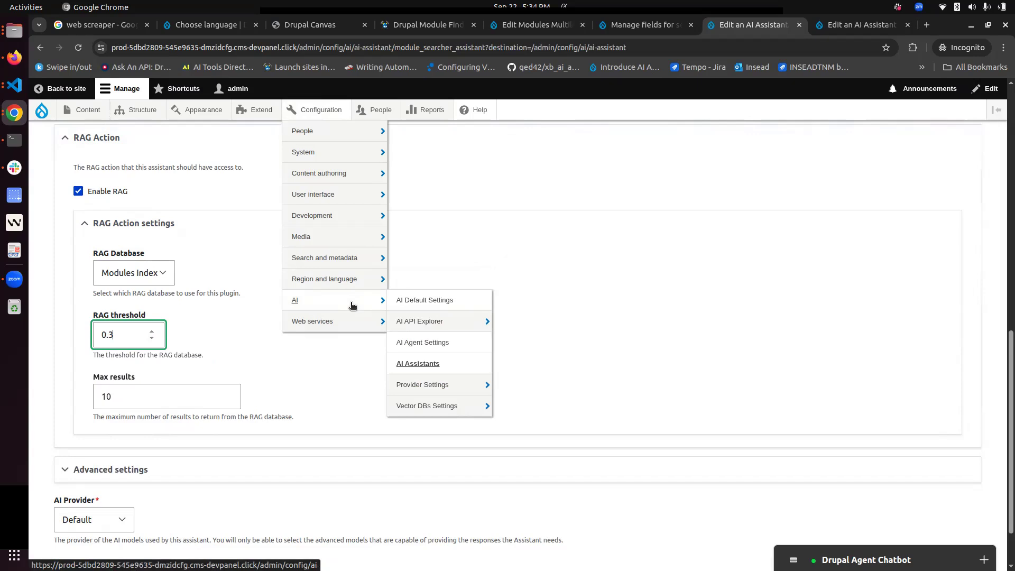
{"action": "mouse_move", "coordinate": [430, 323]}
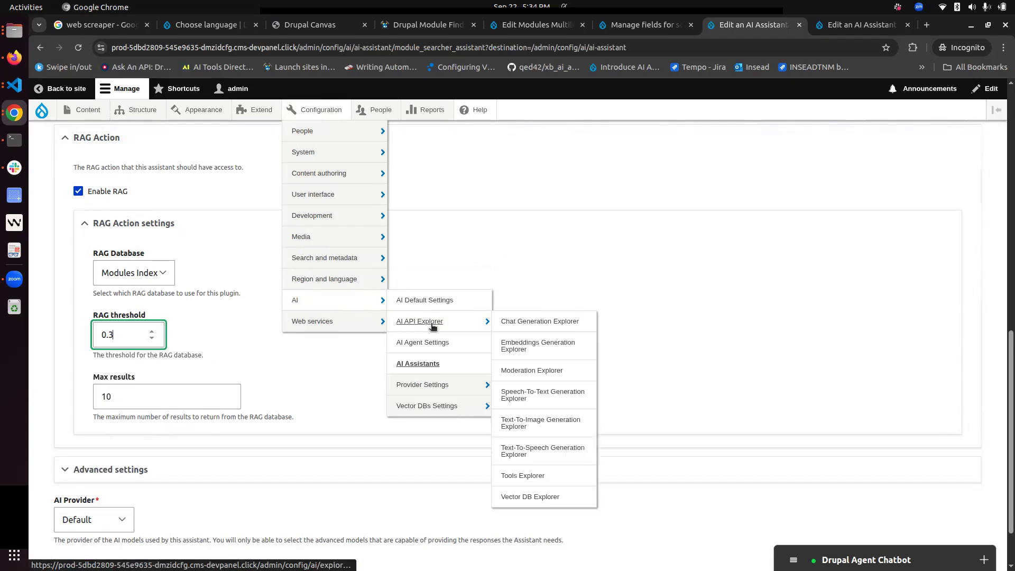
{"action": "left_click", "coordinate": [541, 501]}
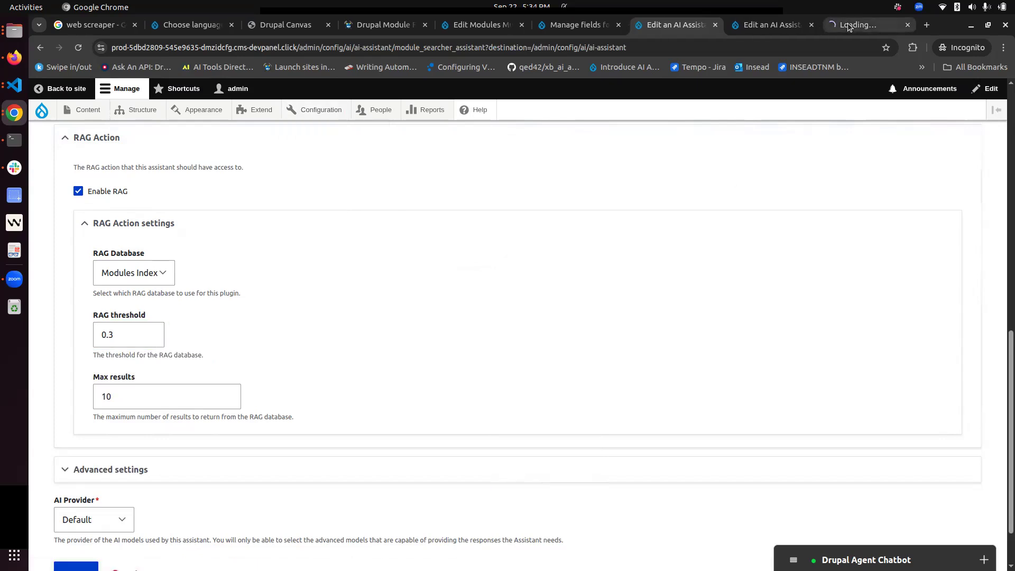
{"action": "left_click", "coordinate": [848, 23]}
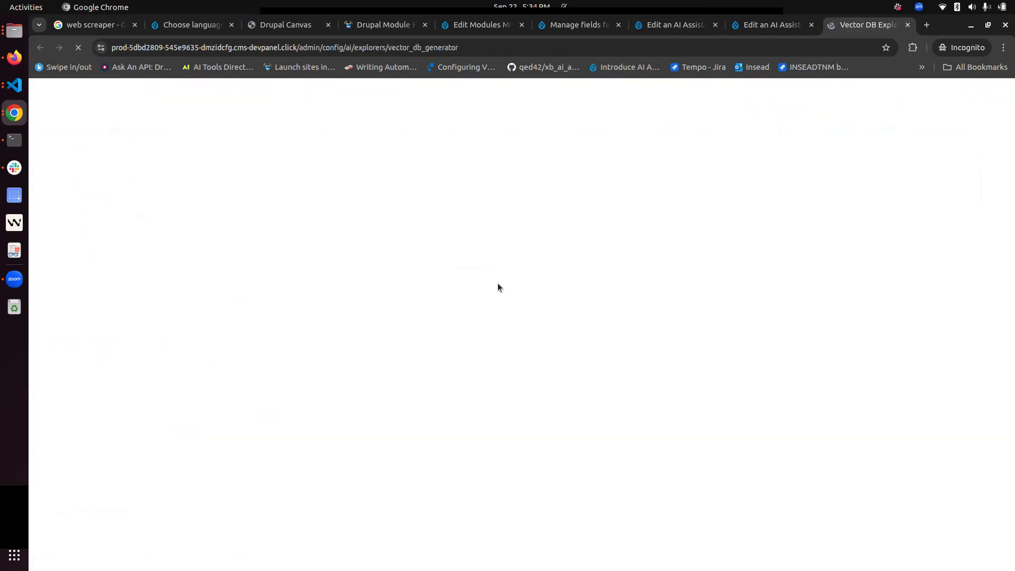
Choose Modules Index (modules_index) as the search index and enable Get All Chunks for the query
{"action": "left_click", "coordinate": [157, 369]}
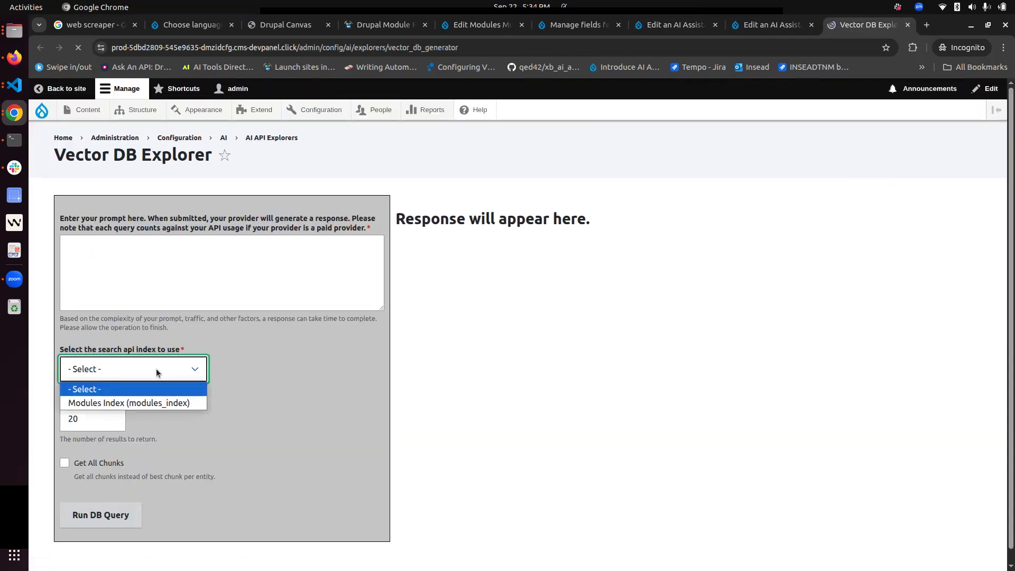
{"action": "left_click", "coordinate": [145, 399]}
{"action": "left_click", "coordinate": [93, 463]}
Run the vector database query with the prompt "modules for adding a rating field"
{"action": "left_click", "coordinate": [205, 261]}
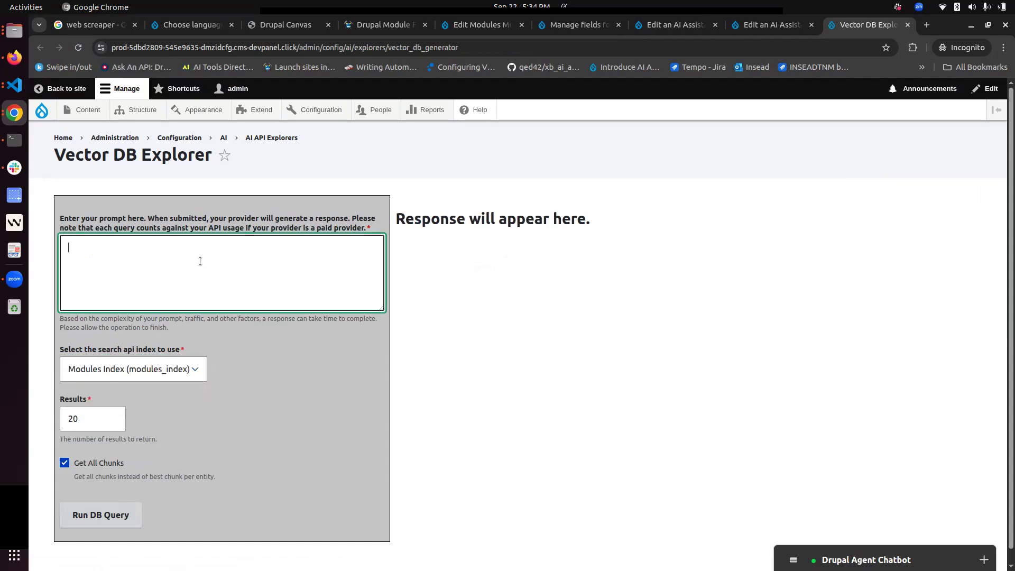
{"action": "type", "text": "module "}
{"action": "type", "text": " fi"}
{"action": "type", "text": "or adding a"}
{"action": "type", "text": " rating field"}
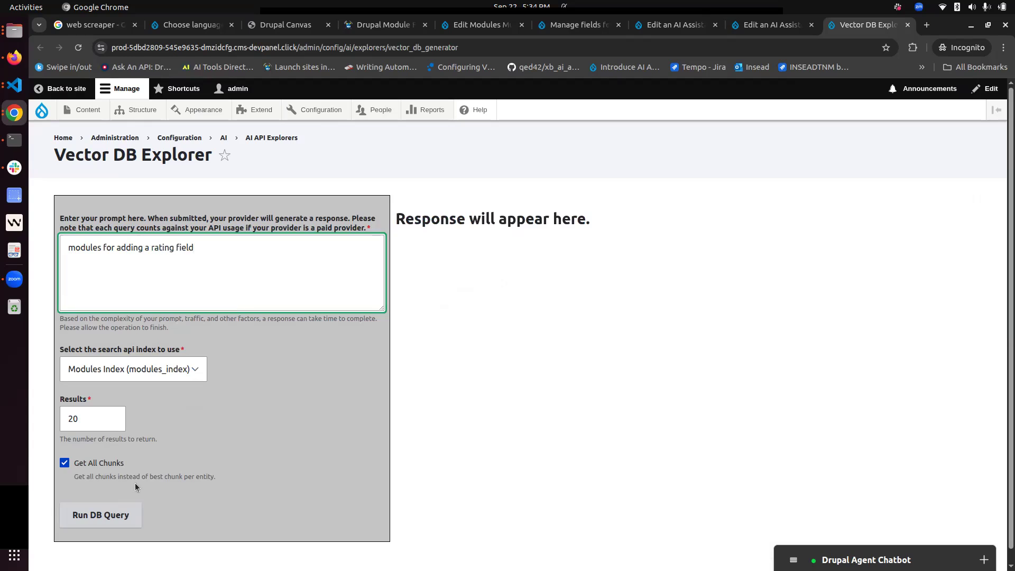
{"action": "left_click", "coordinate": [103, 515]}
Look through the returned chunks for the Rate, Reading Rating and Star Rating modules
{"action": "scroll", "coordinate": [519, 347], "scroll_direction": "down", "scroll_amount": 6}
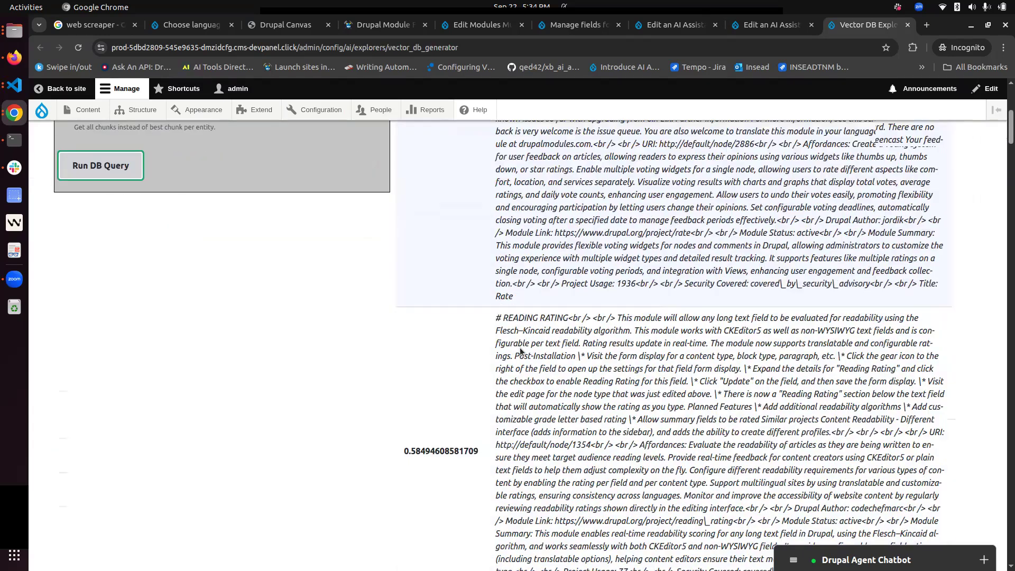
{"action": "scroll", "coordinate": [519, 348], "scroll_direction": "up", "scroll_amount": 5}
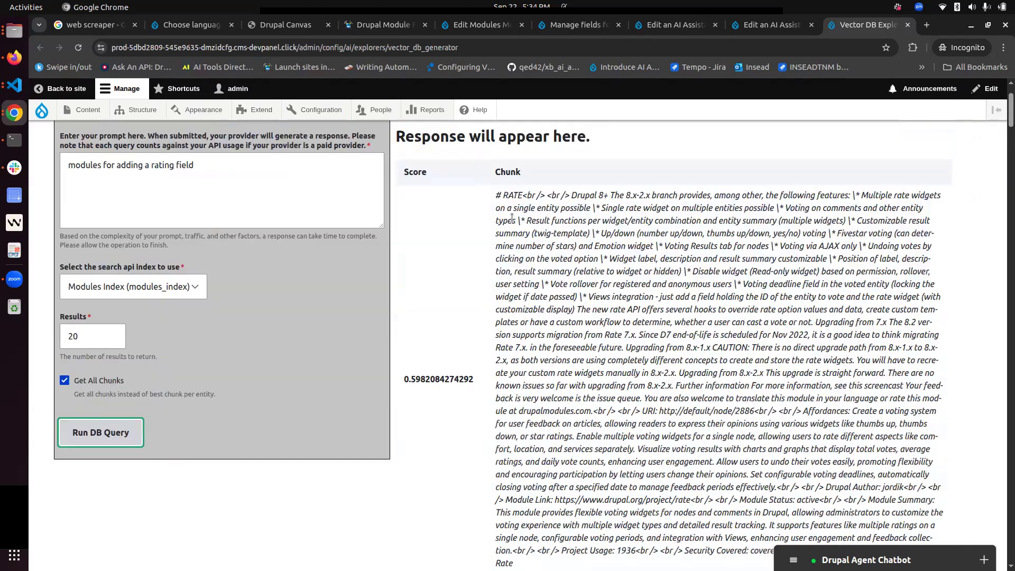
{"action": "left_click_drag", "start_coordinate": [500, 196], "coordinate": [540, 198]}
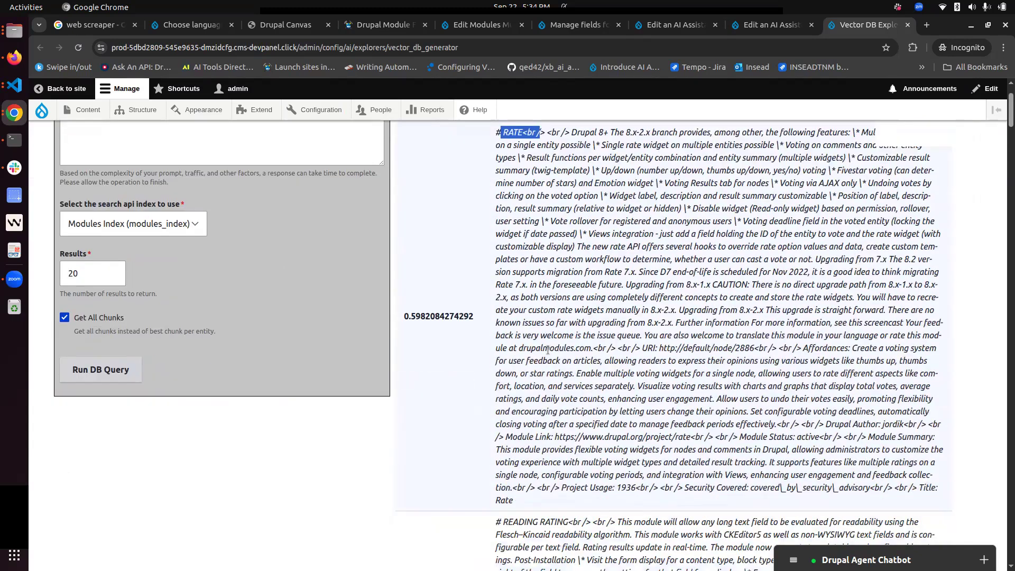
{"action": "scroll", "coordinate": [529, 202], "scroll_direction": "down", "scroll_amount": 7}
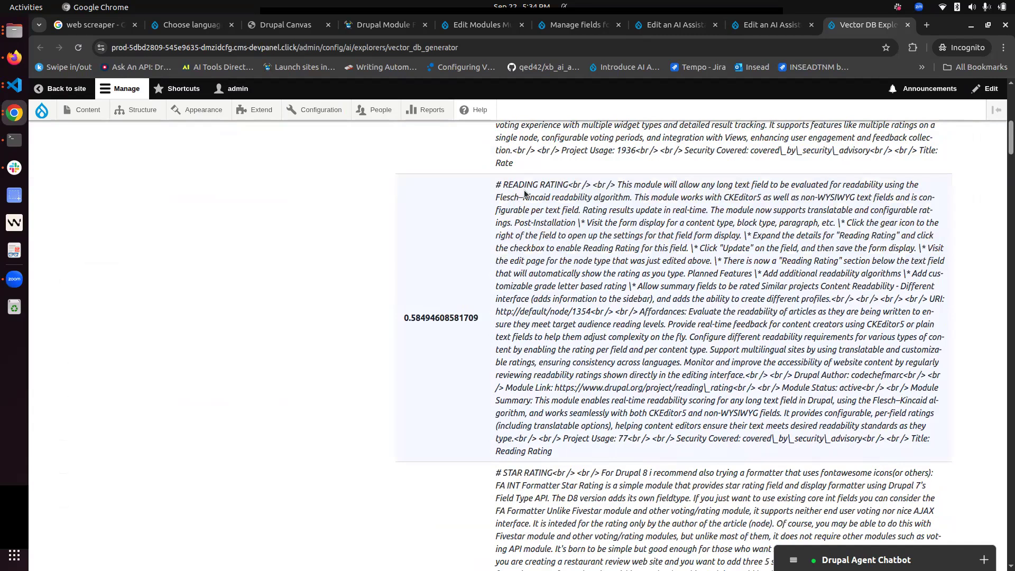
{"action": "scroll", "coordinate": [568, 289], "scroll_direction": "down", "scroll_amount": 4}
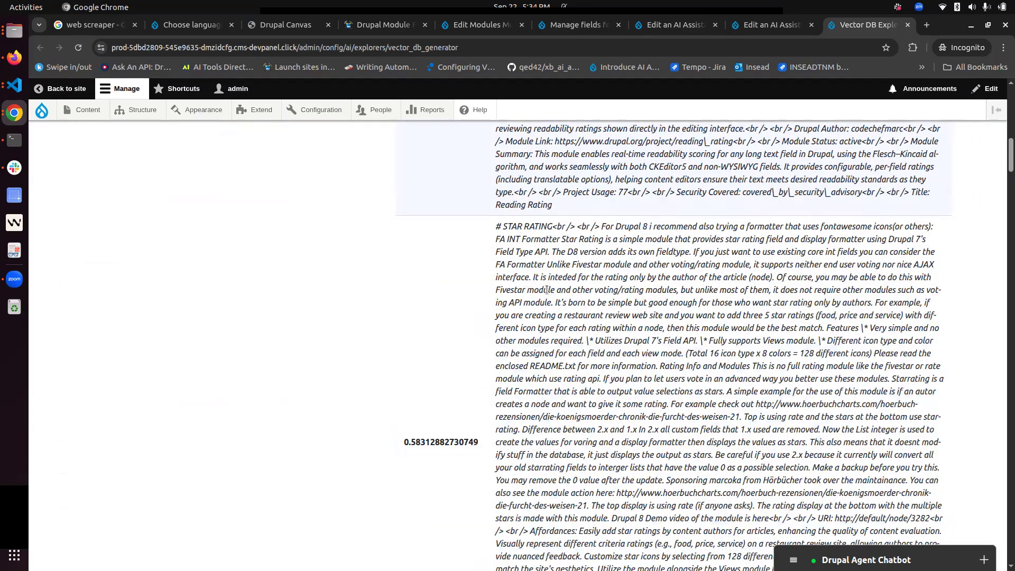
{"action": "scroll", "coordinate": [568, 288], "scroll_direction": "up", "scroll_amount": 12}
Inspect the similarity score of the Rate chunk and compare it with the query prompt and the following result
{"action": "double_click", "coordinate": [406, 359]}
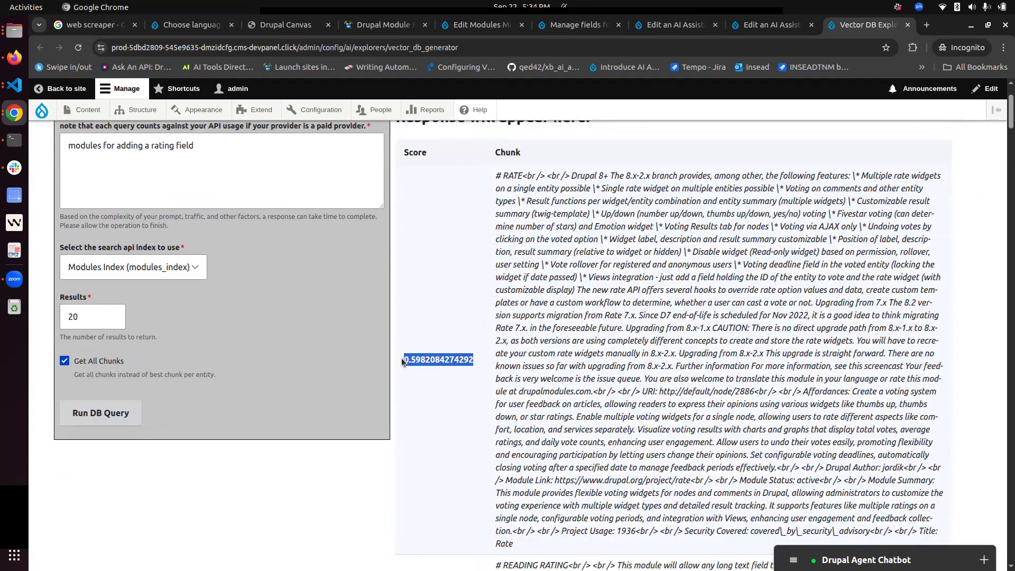
{"action": "left_click", "coordinate": [439, 356]}
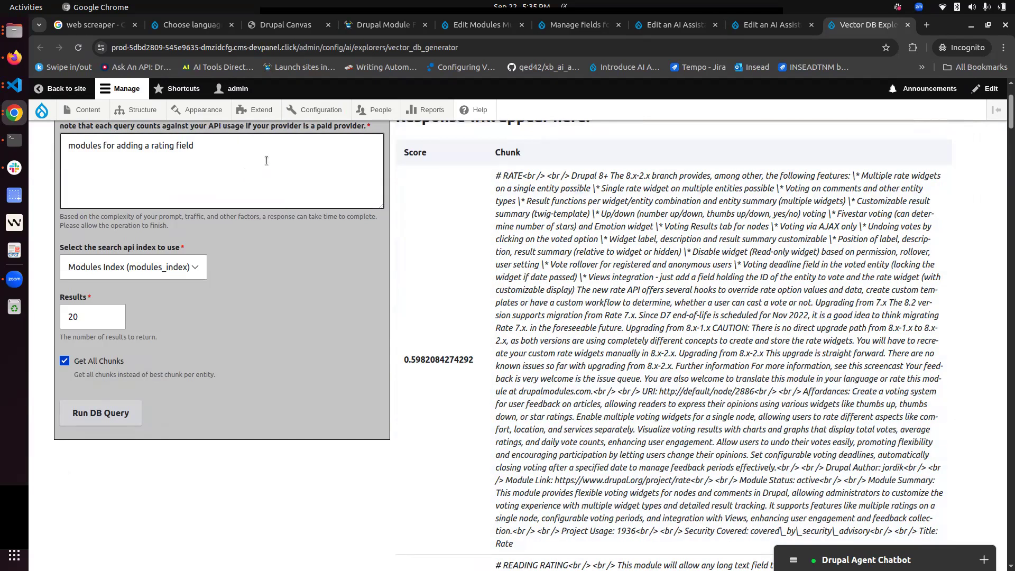
{"action": "left_click", "coordinate": [66, 145]}
{"action": "key", "text": "ctrl+a"}
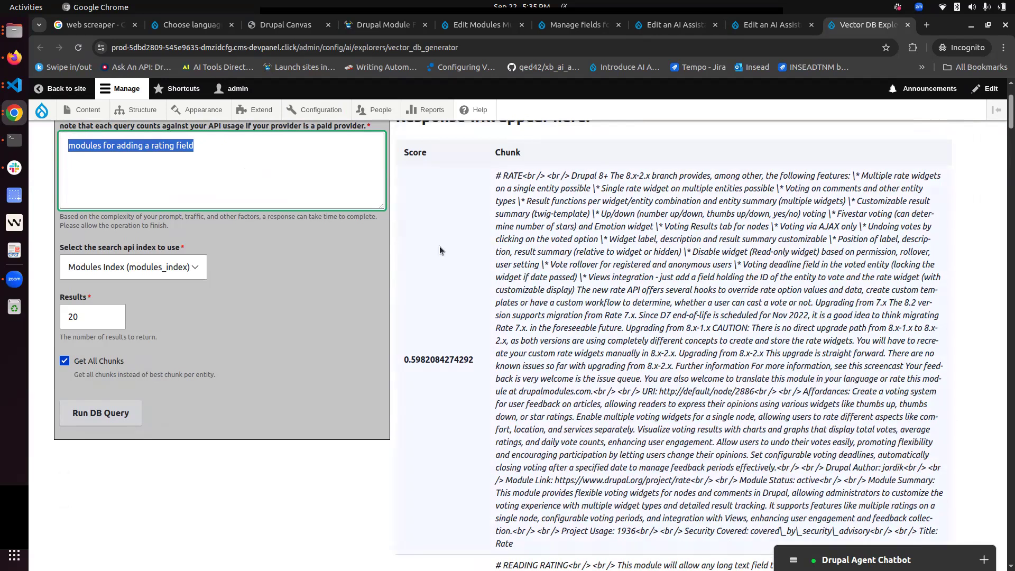
{"action": "scroll", "coordinate": [507, 294], "scroll_direction": "down", "scroll_amount": 3}
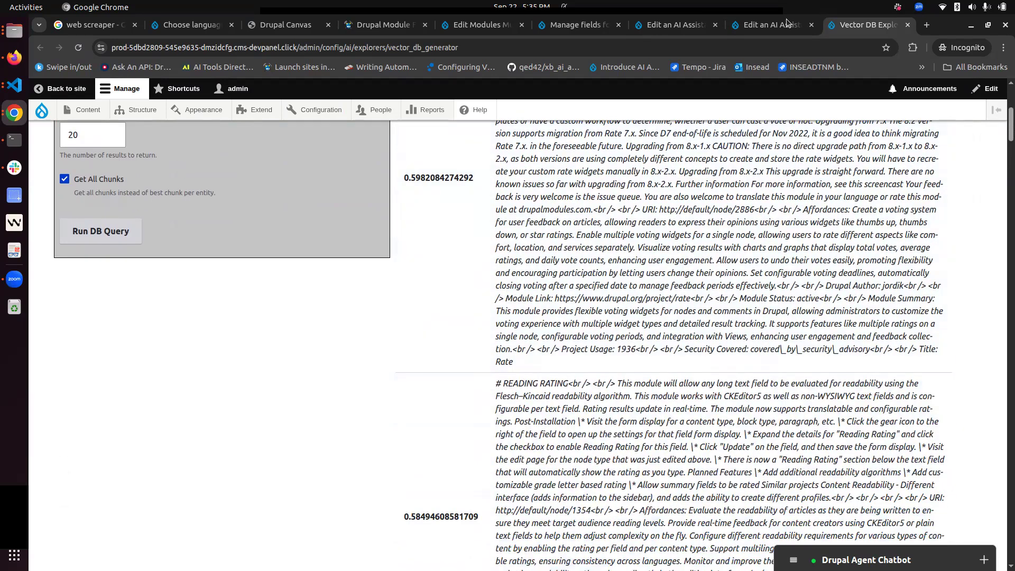
Return to the Module Searcher Assistant's edit form and check its RAG threshold and instructions again
{"action": "left_click", "coordinate": [786, 24]}
{"action": "scroll", "coordinate": [233, 399], "scroll_direction": "down", "scroll_amount": 10}
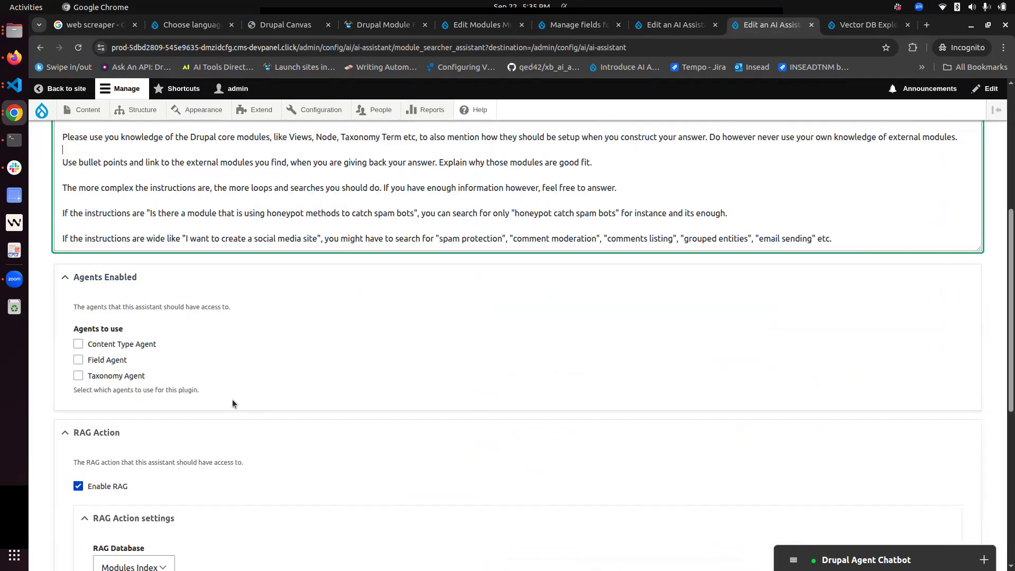
{"action": "left_click_drag", "start_coordinate": [127, 278], "coordinate": [62, 280]}
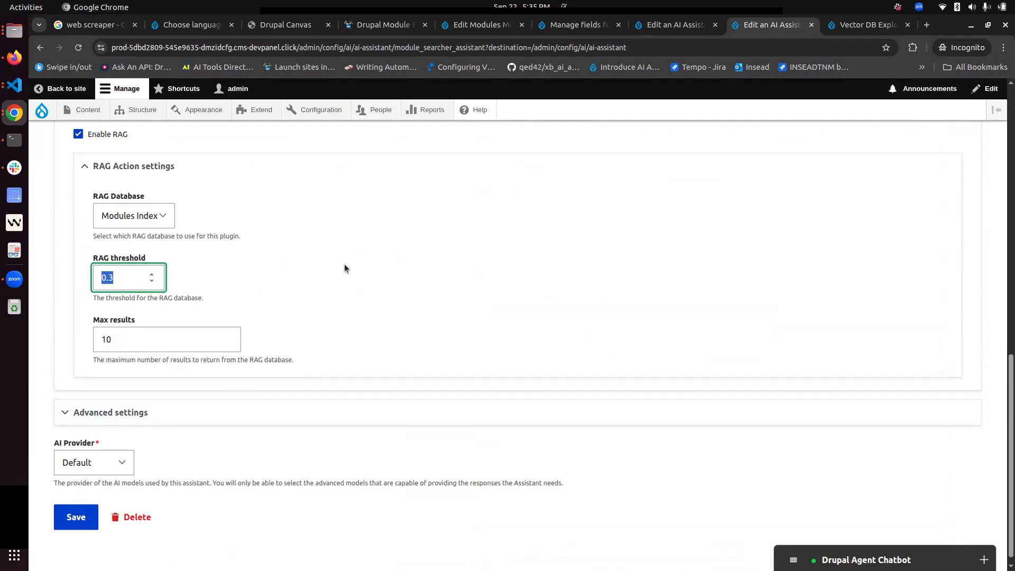
{"action": "scroll", "coordinate": [689, 198], "scroll_direction": "up", "scroll_amount": 5}
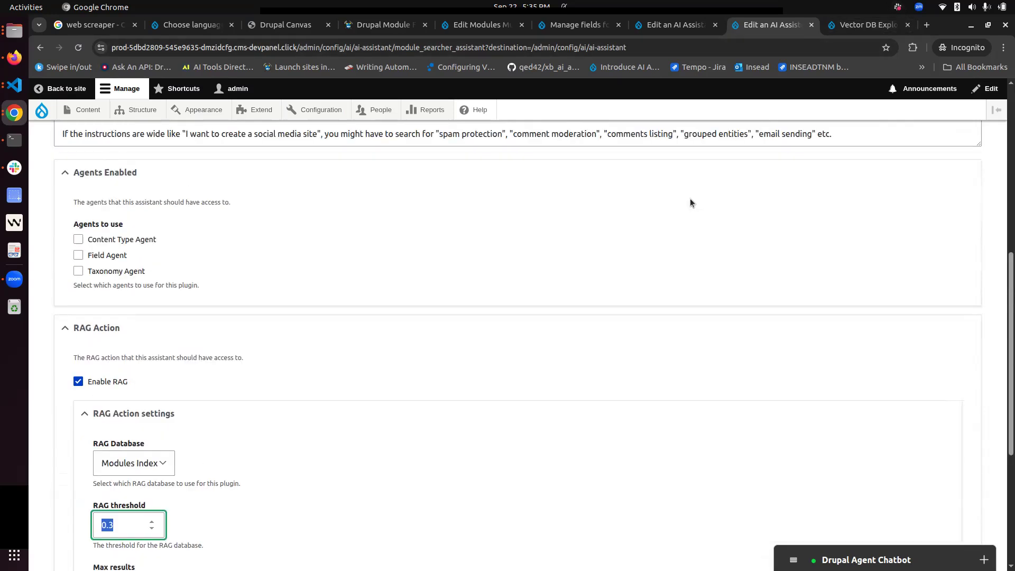
{"action": "scroll", "coordinate": [439, 284], "scroll_direction": "up", "scroll_amount": 5}
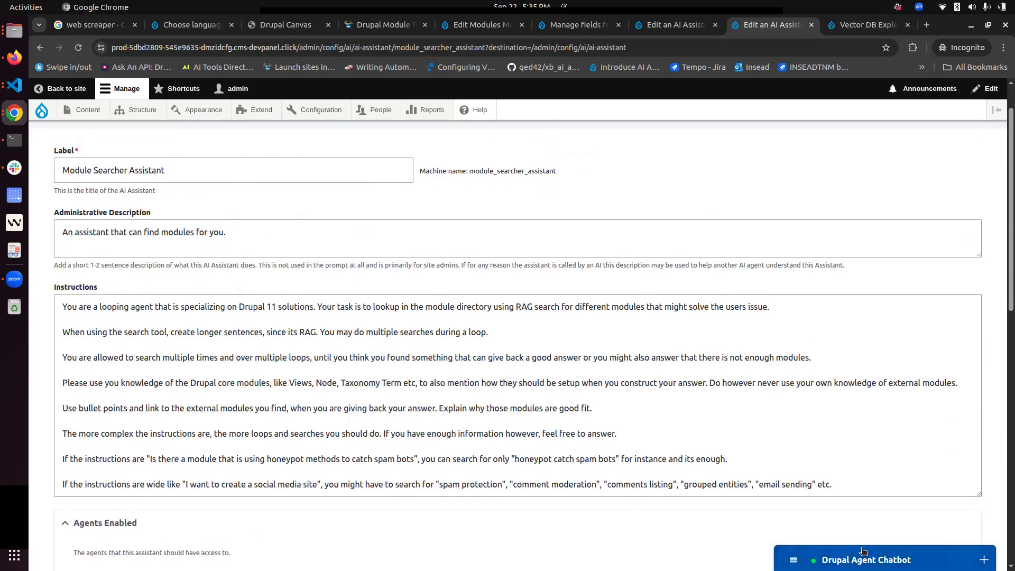
Go back to the Vector DB Explorer results and open the Drupal Agent Chatbot over them to view its rating answer
{"action": "left_click", "coordinate": [855, 26]}
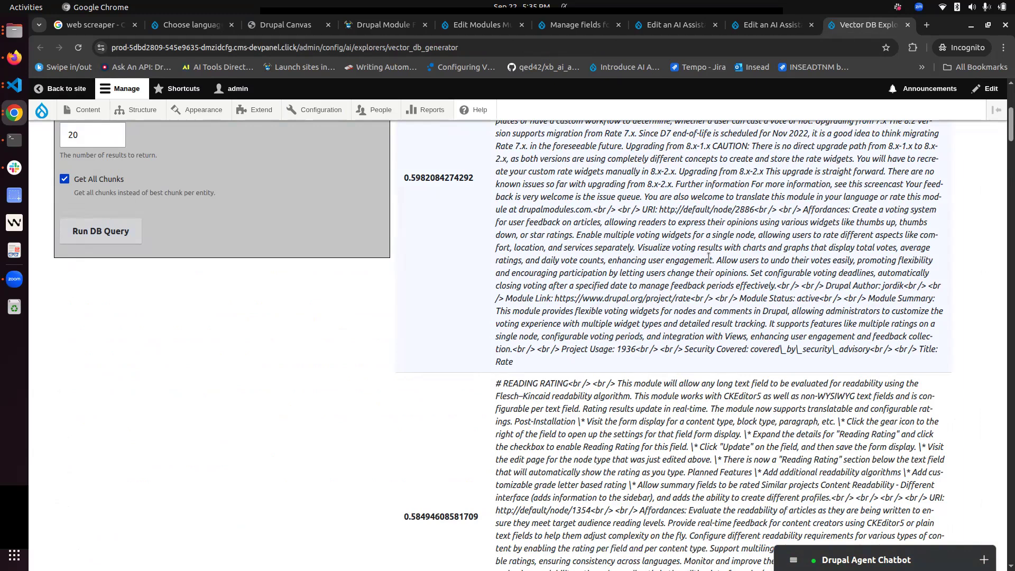
{"action": "left_click", "coordinate": [930, 559]}
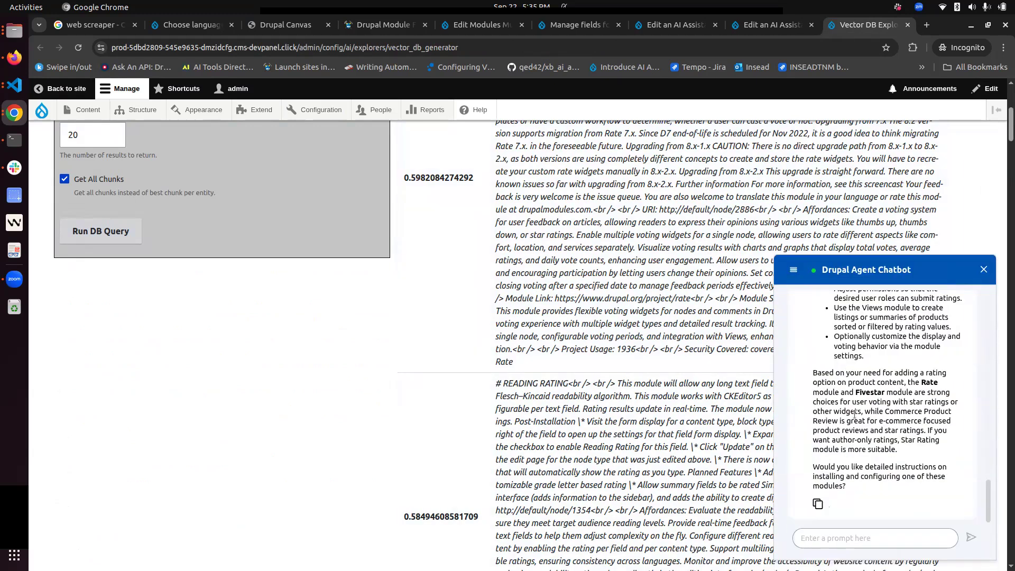
Review the Star Rating recommendation and the module features listed above it in the chatbot's answer
{"action": "scroll", "coordinate": [854, 415], "scroll_direction": "up", "scroll_amount": 10}
{"action": "left_click_drag", "start_coordinate": [835, 329], "coordinate": [899, 529]}
{"action": "left_click", "coordinate": [467, 324]}
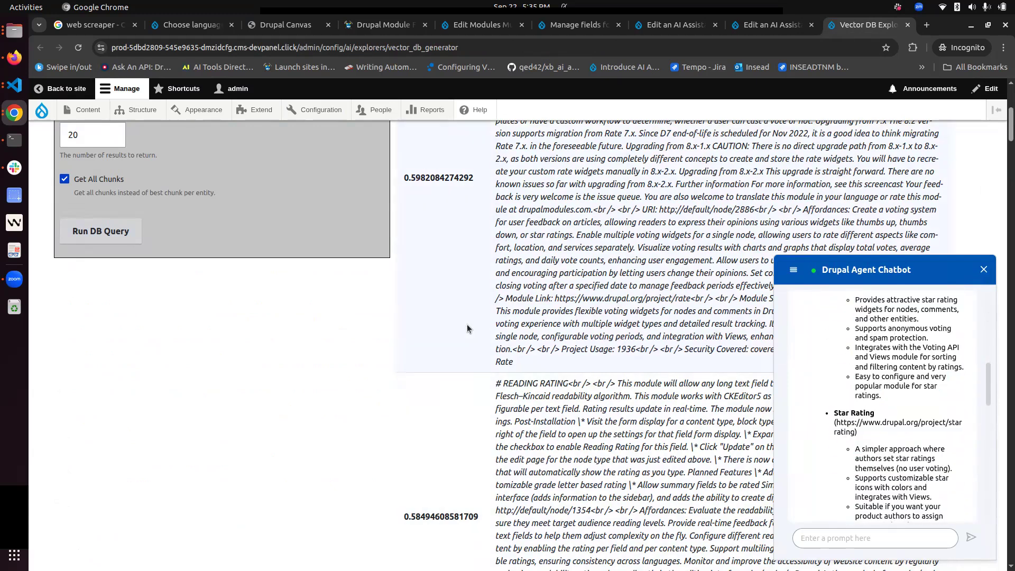
Look through the lower-scoring chunks down to the last result, return to the query form and collapse the chatbot
{"action": "scroll", "coordinate": [467, 324], "scroll_direction": "down", "scroll_amount": 8}
{"action": "scroll", "coordinate": [467, 324], "scroll_direction": "down", "scroll_amount": 10}
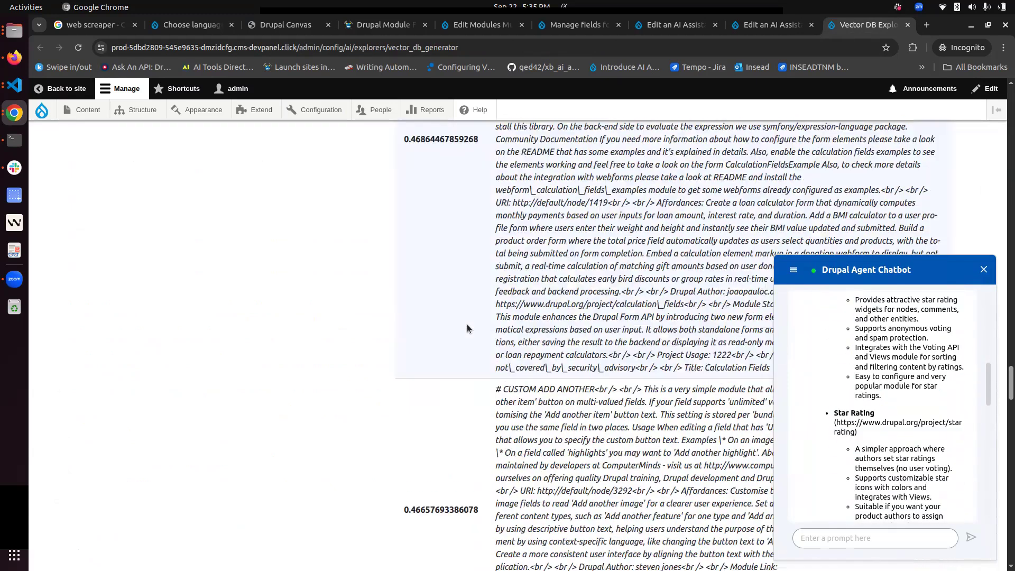
{"action": "scroll", "coordinate": [480, 455], "scroll_direction": "down", "scroll_amount": 10}
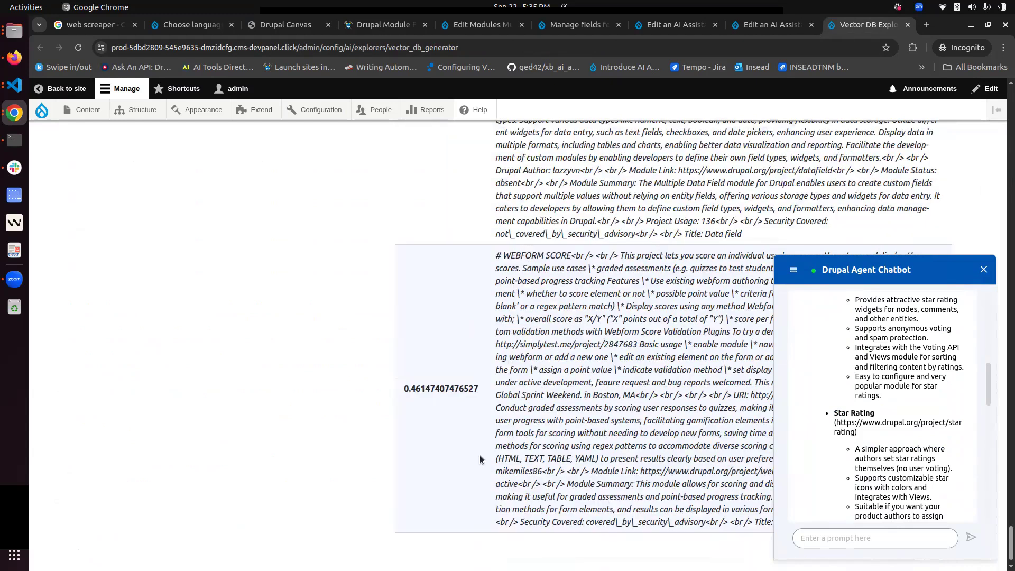
{"action": "scroll", "coordinate": [480, 455], "scroll_direction": "up", "scroll_amount": 10}
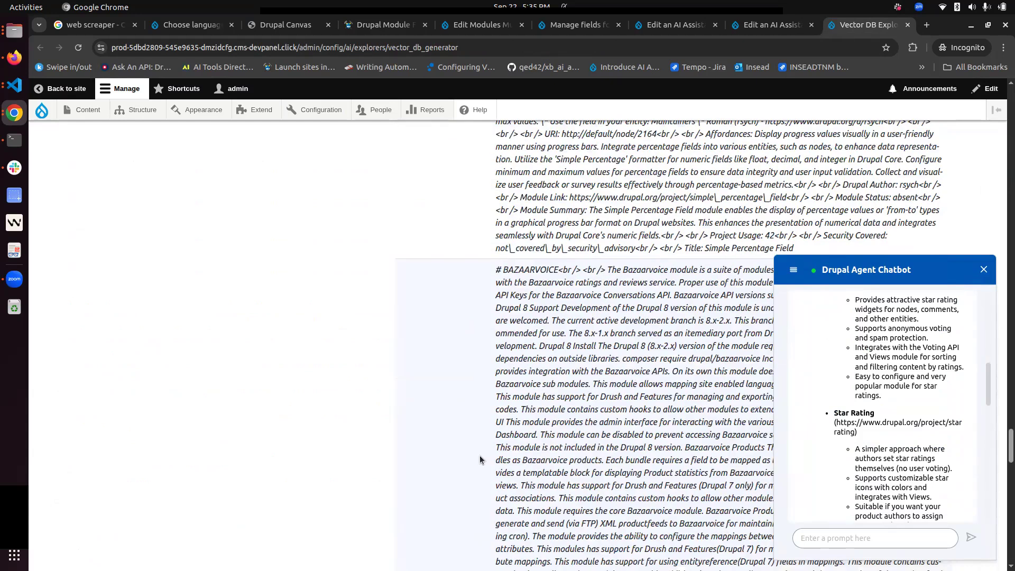
{"action": "scroll", "coordinate": [480, 455], "scroll_direction": "up", "scroll_amount": 20}
{"action": "left_click", "coordinate": [984, 270]}
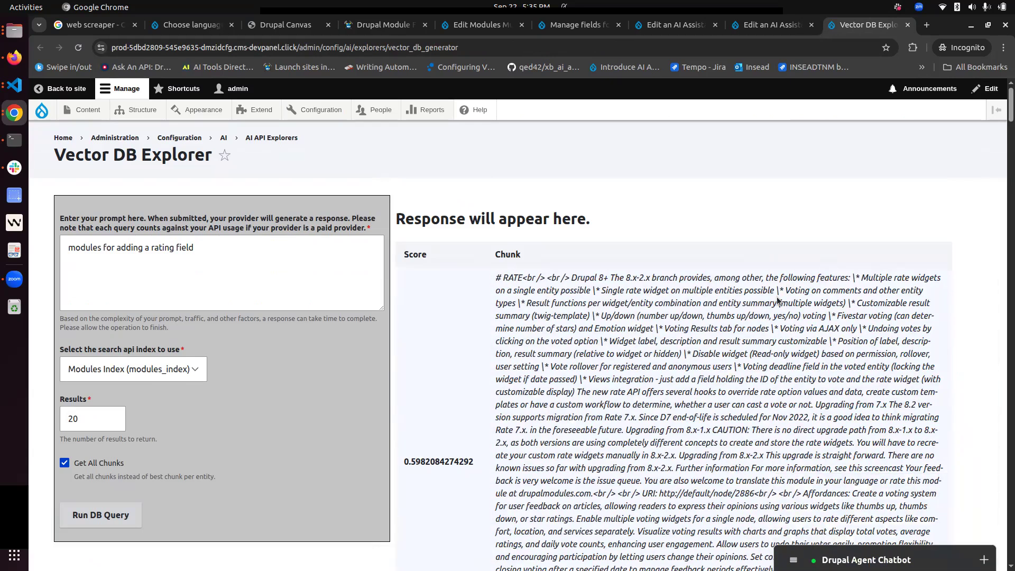
Return to the Module Searcher Assistant's edit form and review its RAG database, threshold and maximum results settings
{"action": "left_click", "coordinate": [772, 25]}
{"action": "scroll", "coordinate": [348, 411], "scroll_direction": "down", "scroll_amount": 6}
{"action": "scroll", "coordinate": [348, 410], "scroll_direction": "down", "scroll_amount": 4}
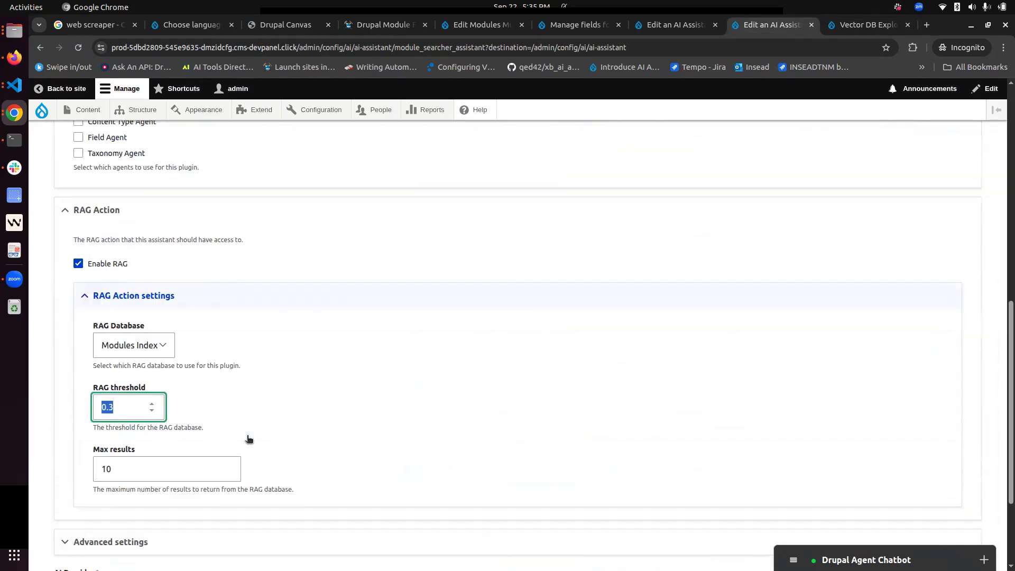
{"action": "left_click", "coordinate": [199, 344]}
{"action": "left_click", "coordinate": [144, 391]}
{"action": "left_click", "coordinate": [250, 328]}
{"action": "scroll", "coordinate": [141, 532], "scroll_direction": "down", "scroll_amount": 2}
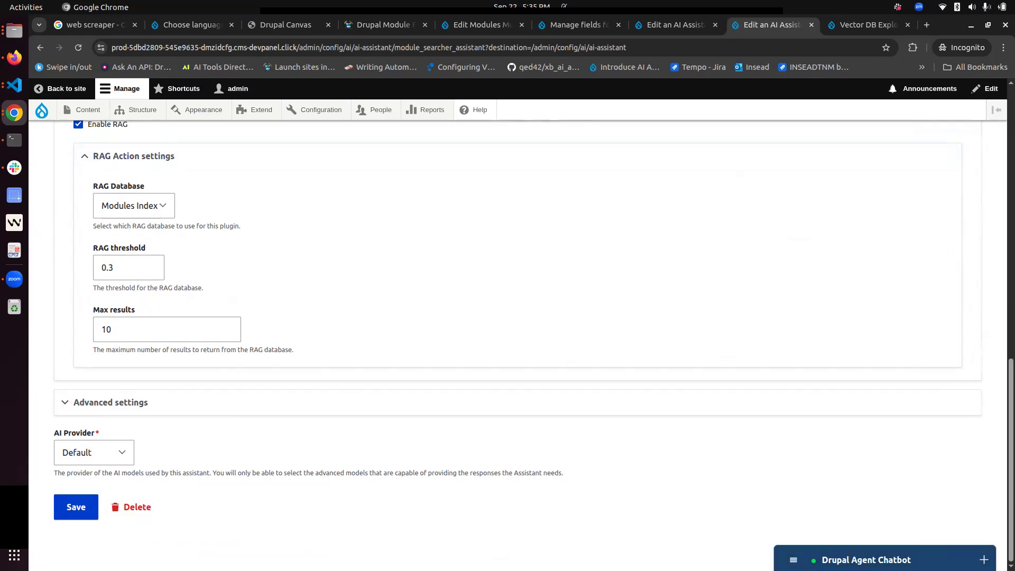
Open the block layout for the Claro theme and find the Drupal Agent Chatbot block in the Content region
{"action": "left_click", "coordinate": [872, 559]}
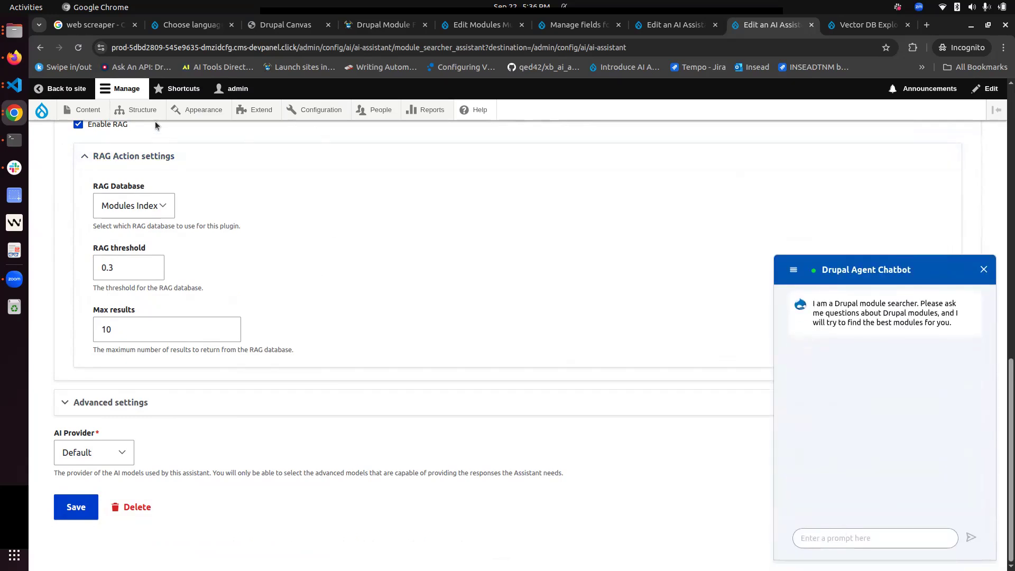
{"action": "left_click", "coordinate": [142, 109]}
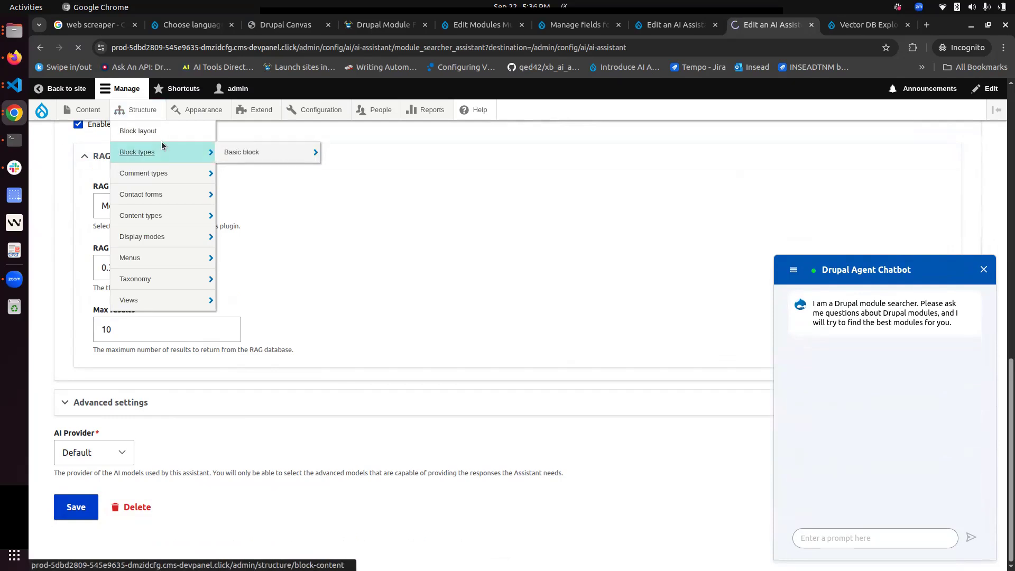
{"action": "left_click", "coordinate": [161, 142]}
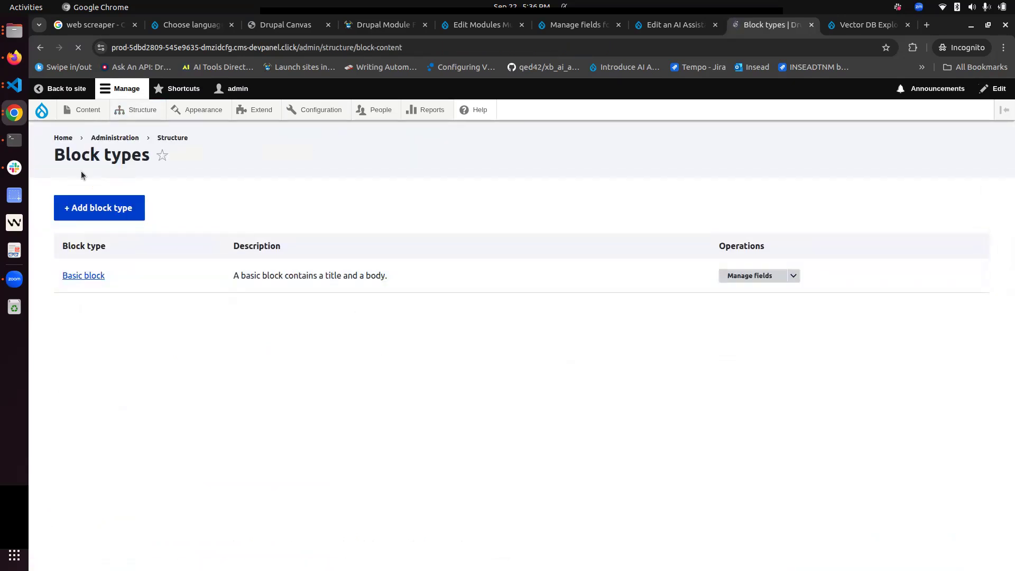
{"action": "mouse_move", "coordinate": [140, 111]}
{"action": "left_click", "coordinate": [138, 130]}
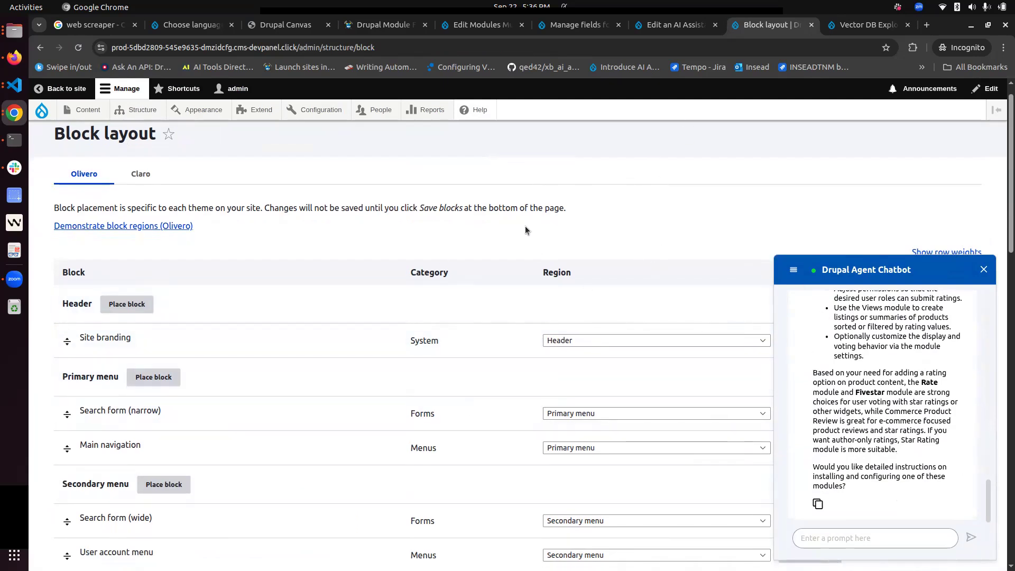
{"action": "left_click", "coordinate": [149, 176]}
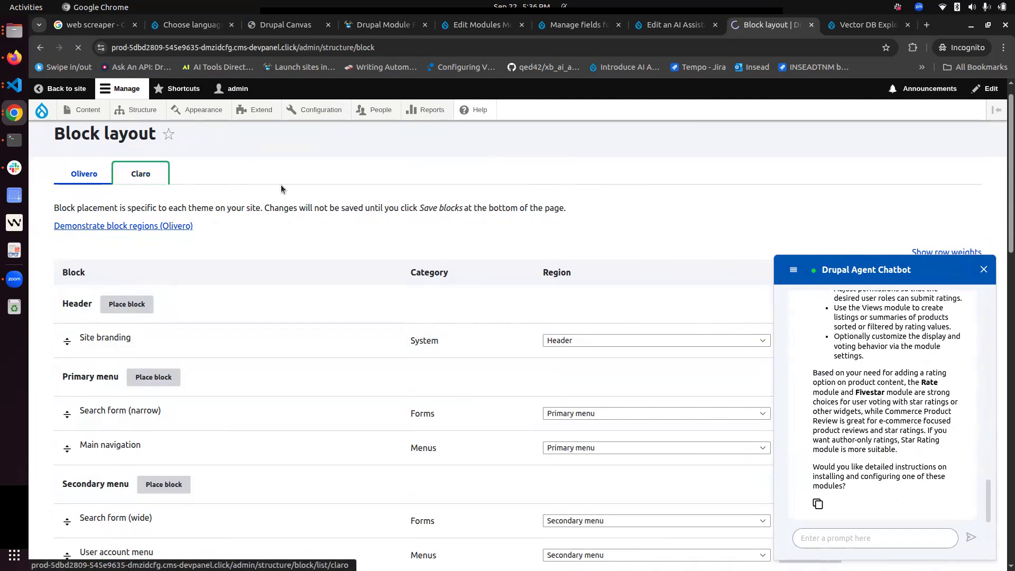
{"action": "scroll", "coordinate": [233, 272], "scroll_direction": "down", "scroll_amount": 8}
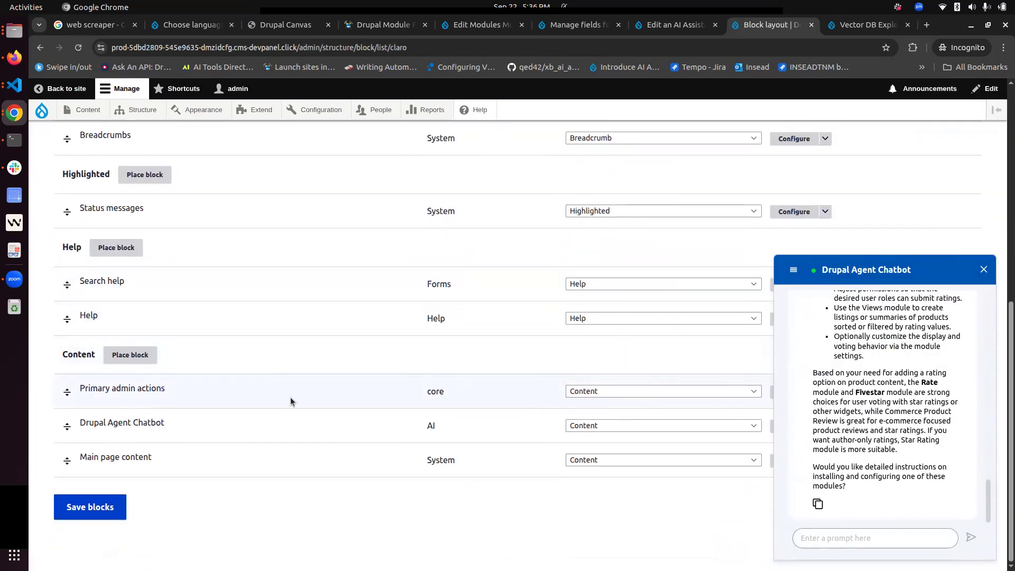
{"action": "left_click", "coordinate": [984, 270]}
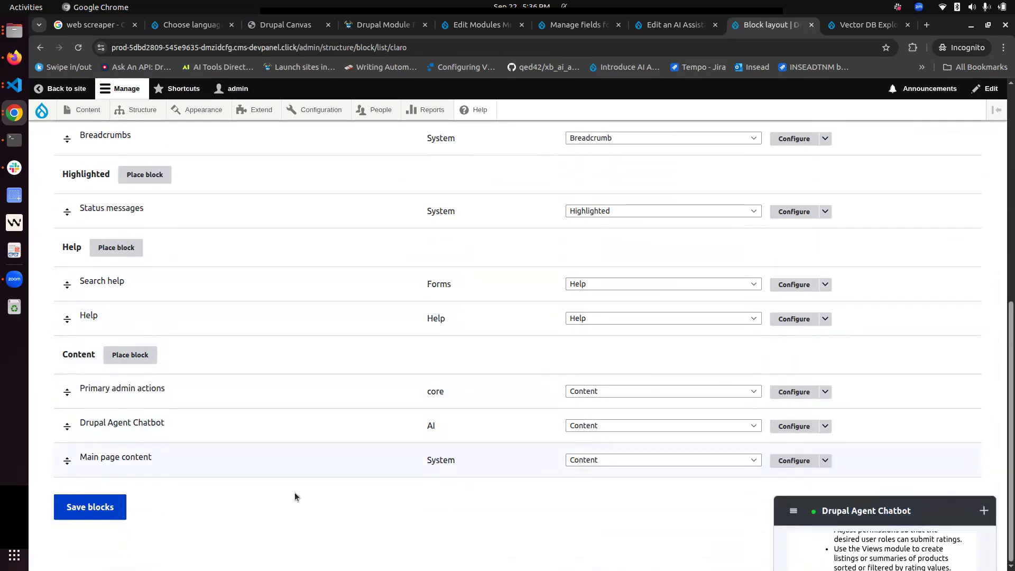
View the blocks that can be placed in the Content region, point out AI DeepChat Chatbot and close the list
{"action": "left_click", "coordinate": [137, 355]}
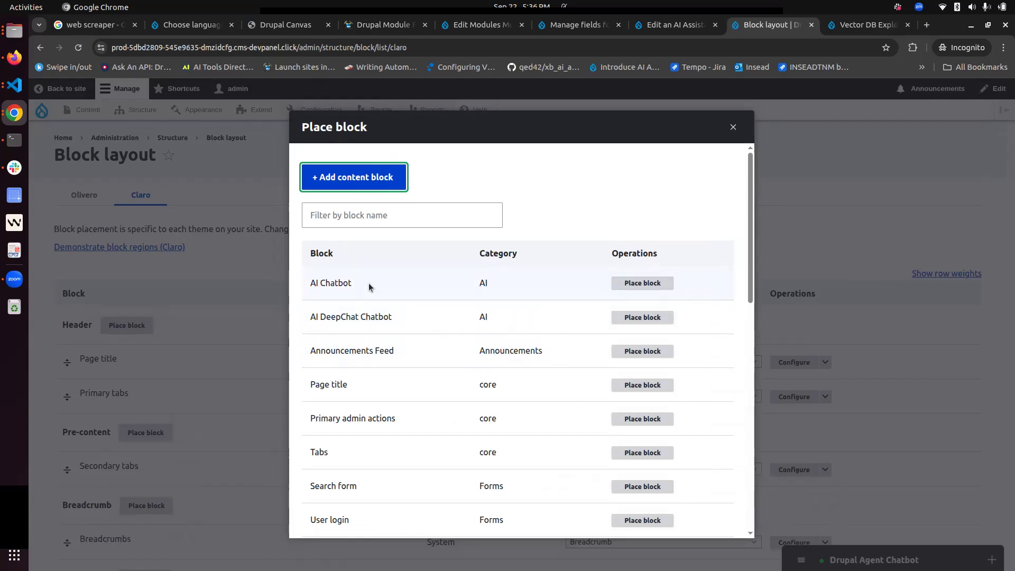
{"action": "left_click", "coordinate": [404, 322]}
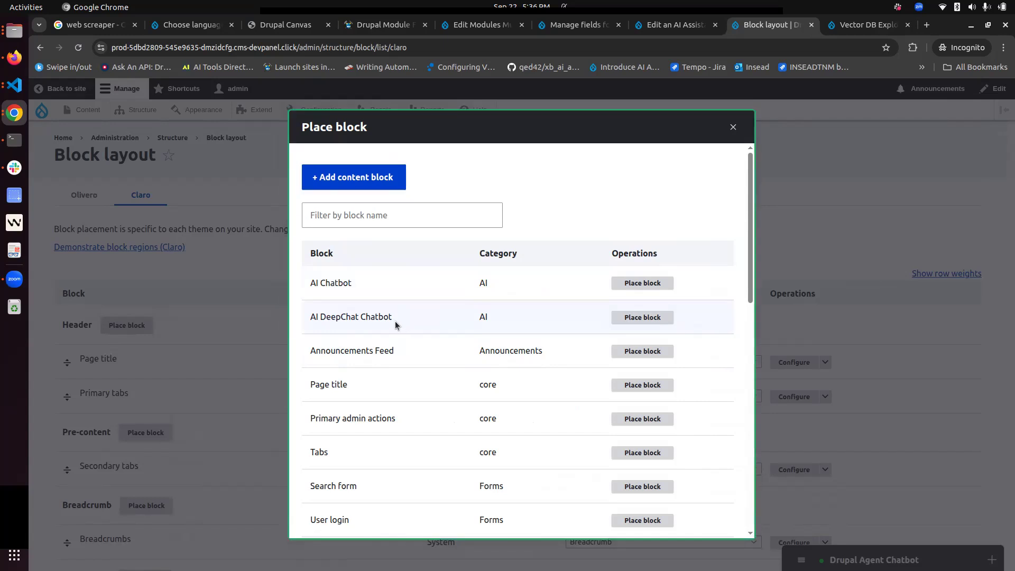
{"action": "left_click", "coordinate": [733, 127]}
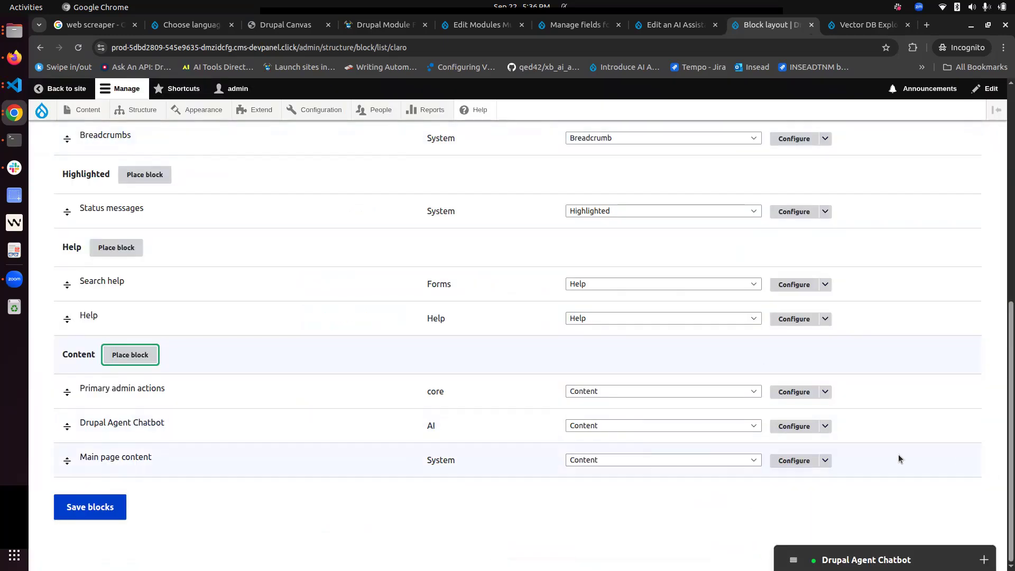
Open the Drupal Agent Chatbot block's configuration and check which AI assistant it uses
{"action": "left_click", "coordinate": [803, 432]}
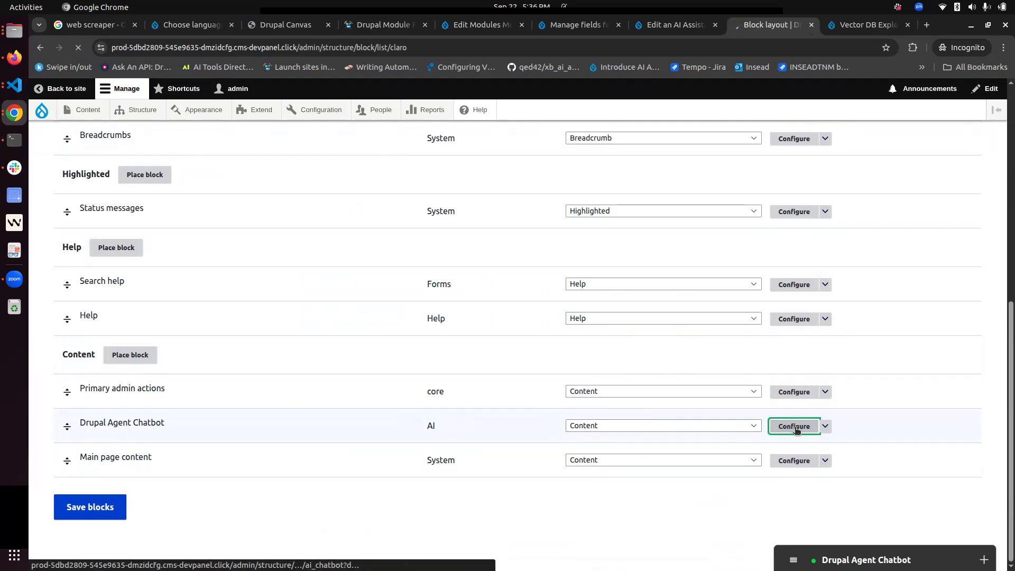
{"action": "scroll", "coordinate": [591, 414], "scroll_direction": "down", "scroll_amount": 2}
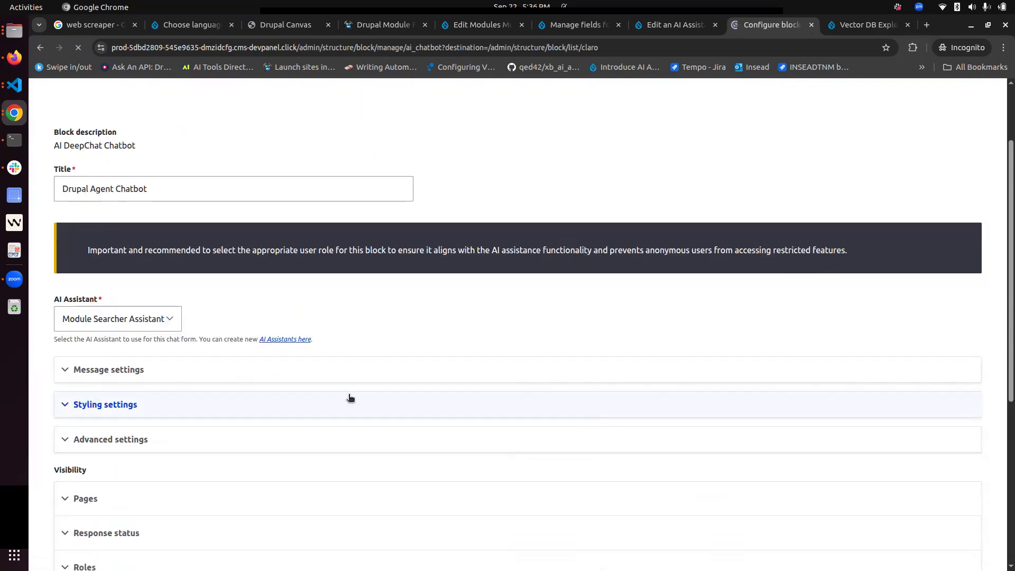
{"action": "left_click", "coordinate": [125, 322]}
{"action": "left_click", "coordinate": [127, 332]}
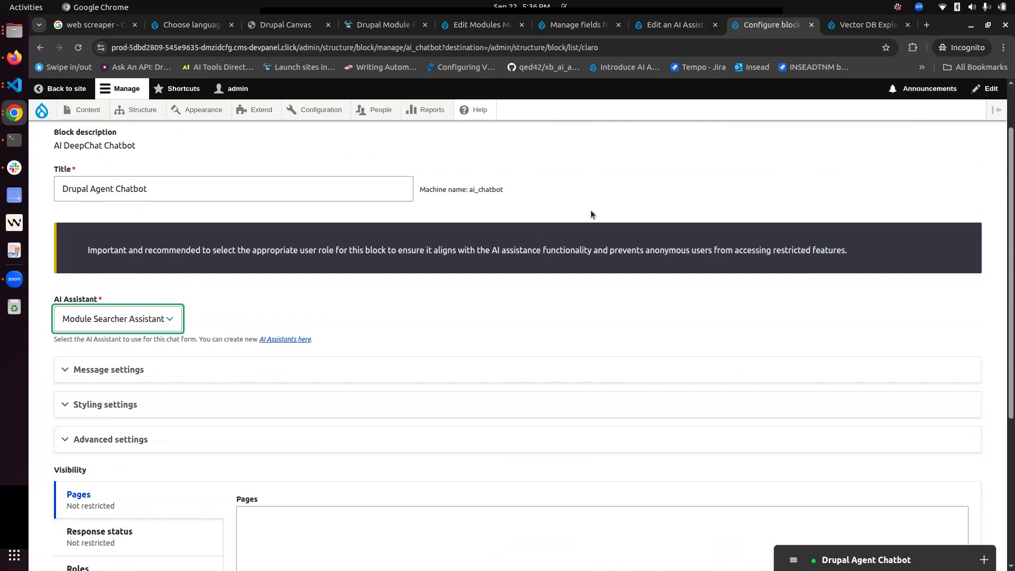
Expand the block's message settings and review the first message, bot name, visibility and region options
{"action": "left_click", "coordinate": [222, 379]}
{"action": "scroll", "coordinate": [221, 382], "scroll_direction": "down", "scroll_amount": 3}
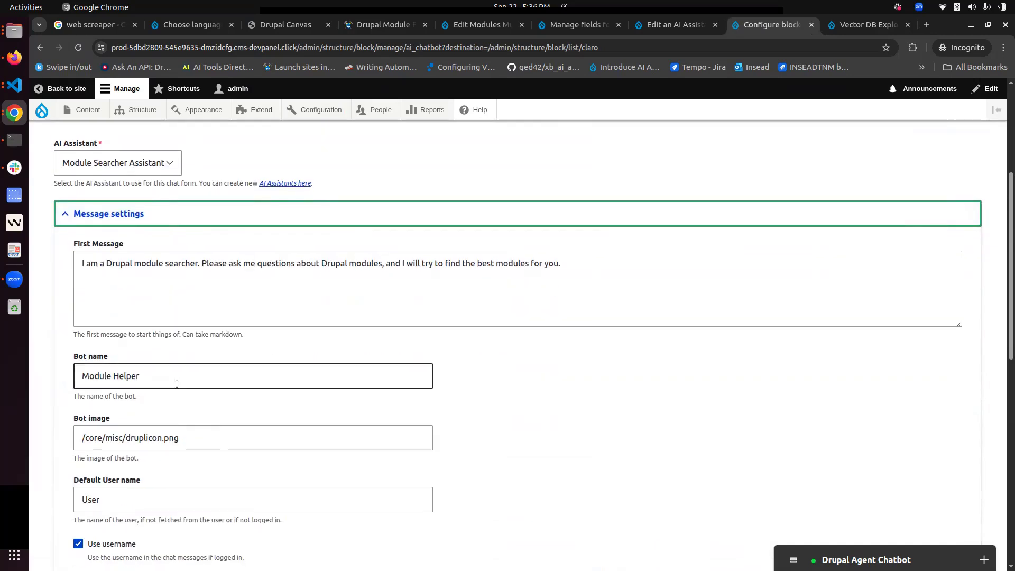
{"action": "triple_click", "coordinate": [229, 376]}
{"action": "left_click", "coordinate": [417, 282]}
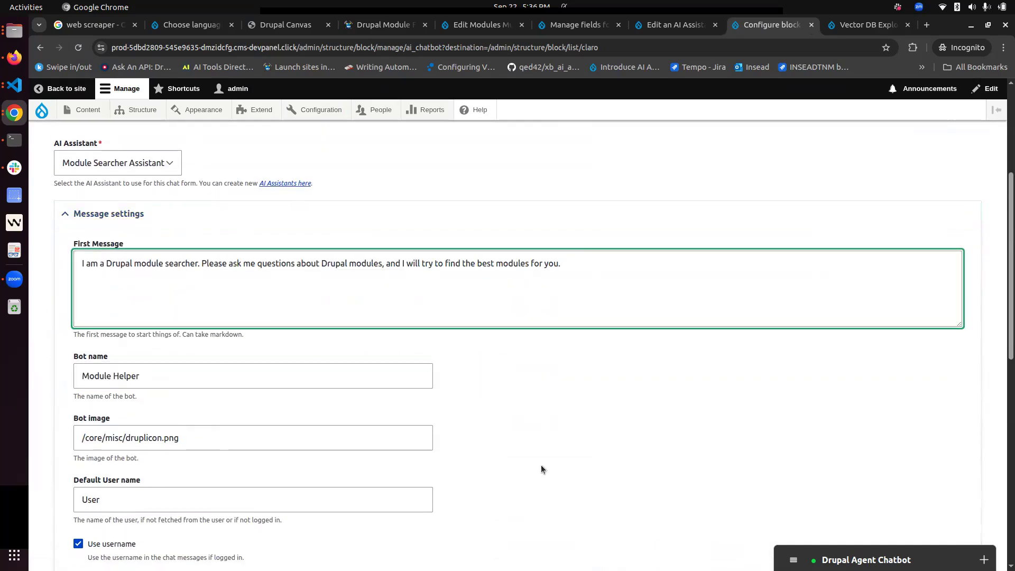
{"action": "scroll", "coordinate": [541, 465], "scroll_direction": "down", "scroll_amount": 10}
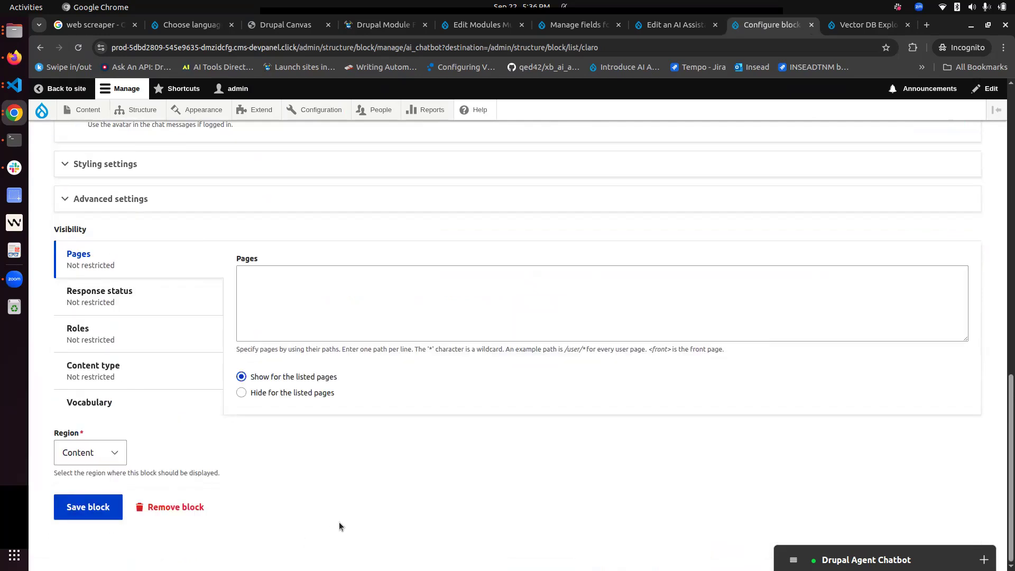
{"action": "scroll", "coordinate": [566, 359], "scroll_direction": "up", "scroll_amount": 13}
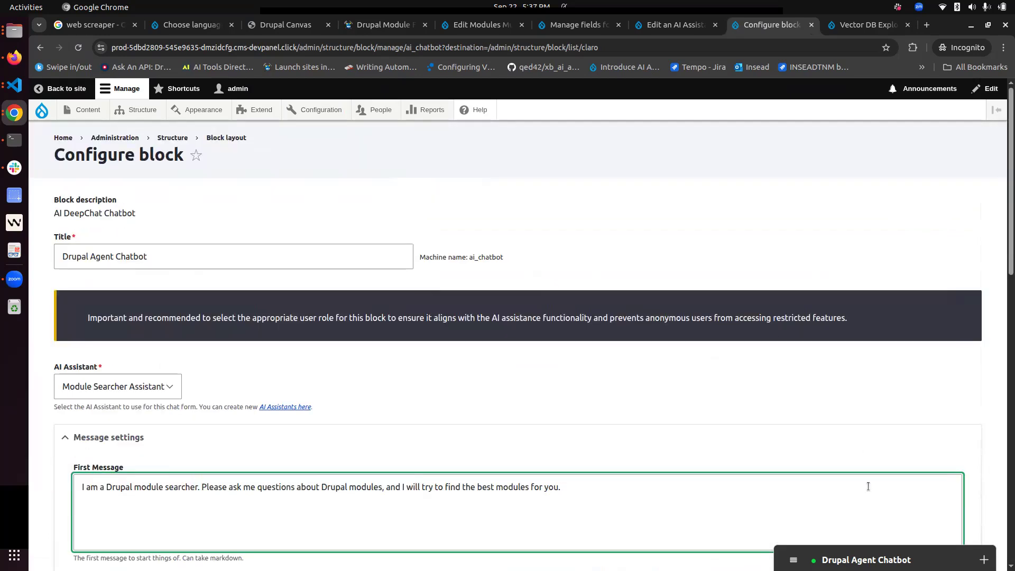
Open the Drupal Agent Chatbot and go back to the first message of its conversation
{"action": "left_click", "coordinate": [867, 560]}
{"action": "scroll", "coordinate": [855, 422], "scroll_direction": "up", "scroll_amount": 5}
{"action": "scroll", "coordinate": [856, 422], "scroll_direction": "up", "scroll_amount": 10}
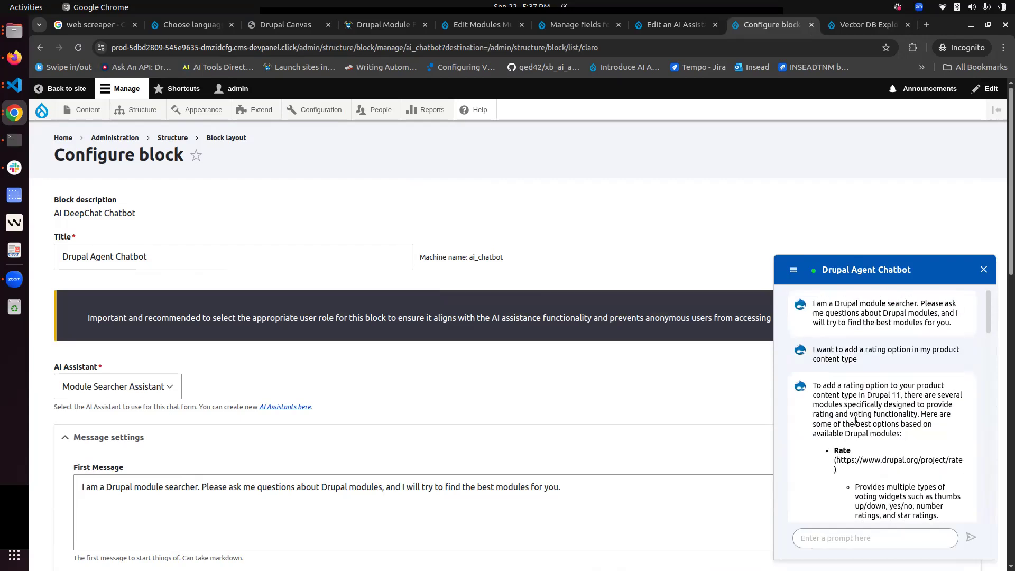